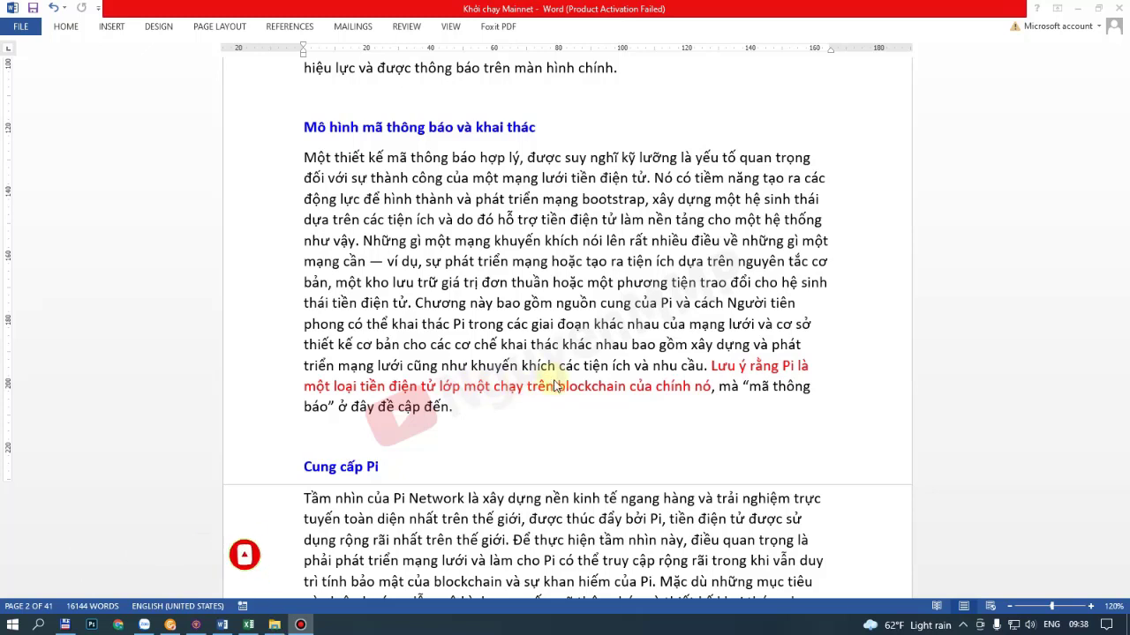
- Read the Word document's Pi supply and Mainnet supply sections through to the Pi Token Distribution chart and its surrounding text
scroll(555, 386, down, 1)
scroll(555, 386, down, 3)
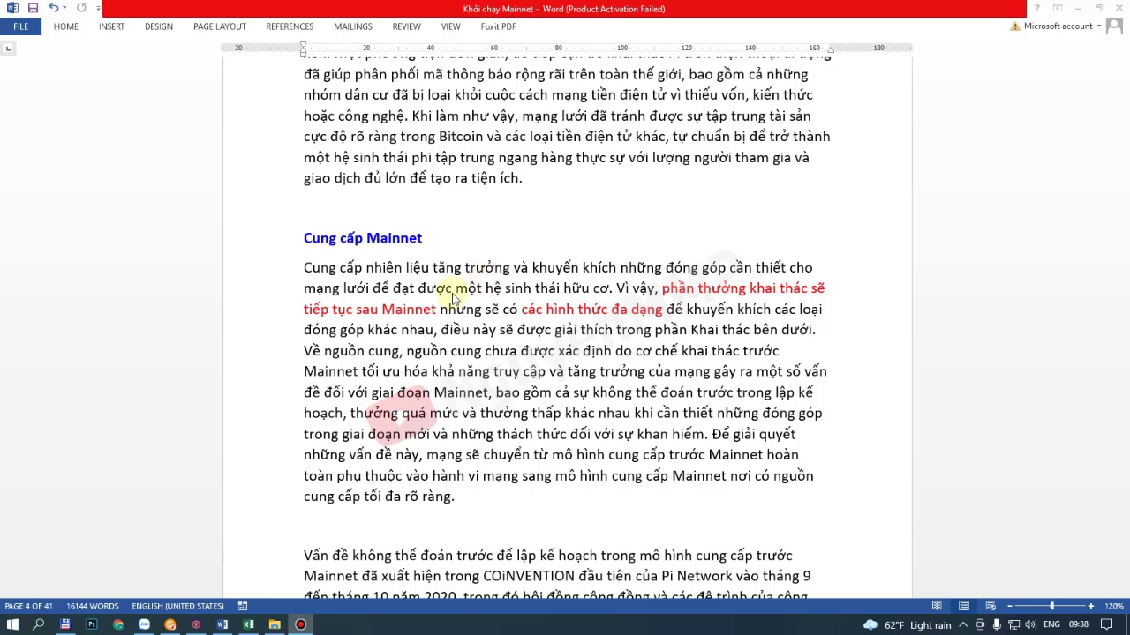
scroll(452, 291, down, 1)
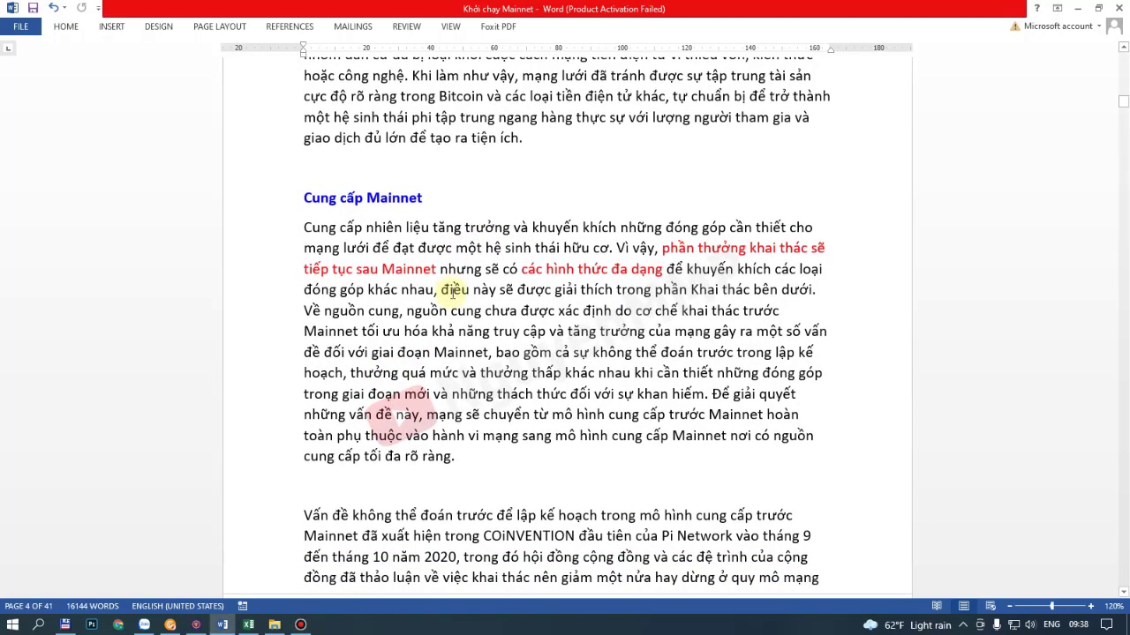
scroll(433, 235, down, 8)
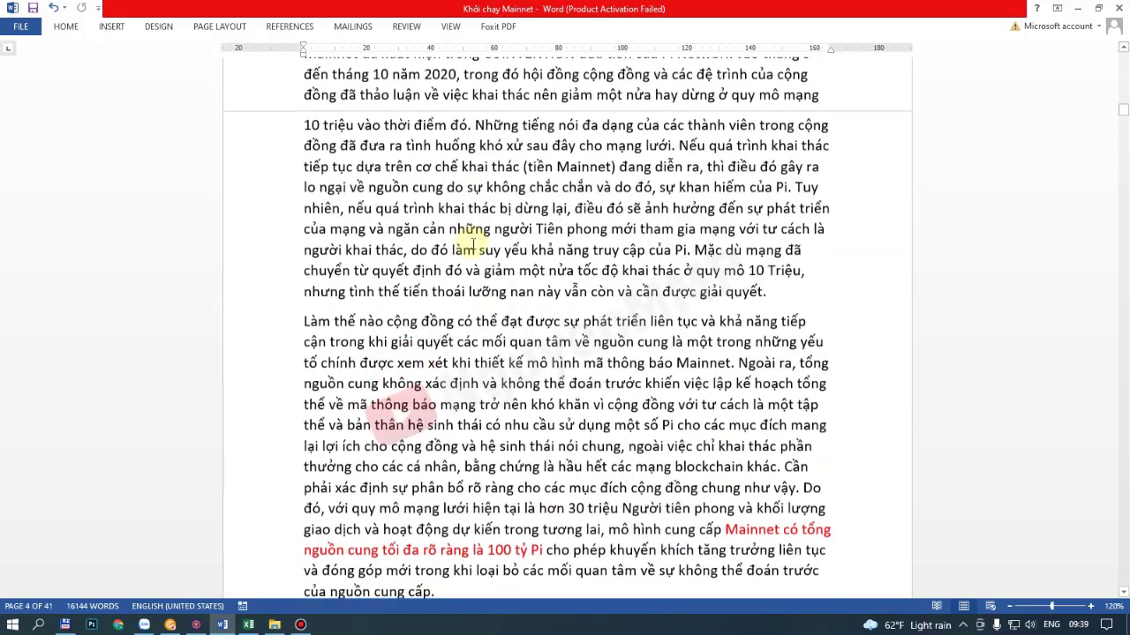
scroll(474, 246, down, 5)
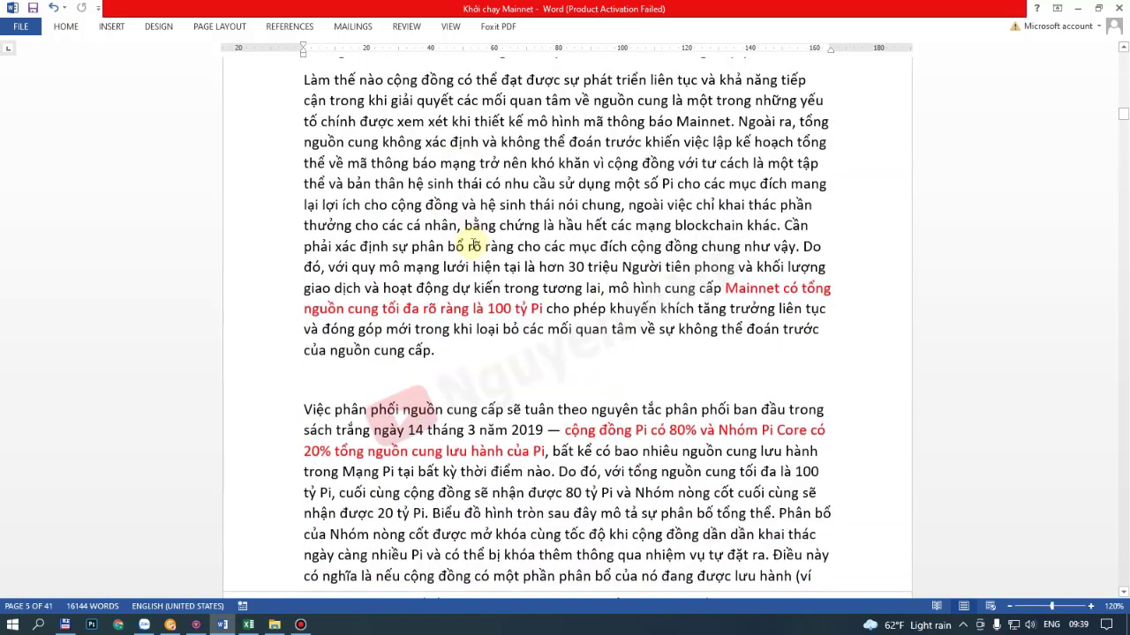
scroll(476, 245, down, 1)
scroll(573, 237, down, 1)
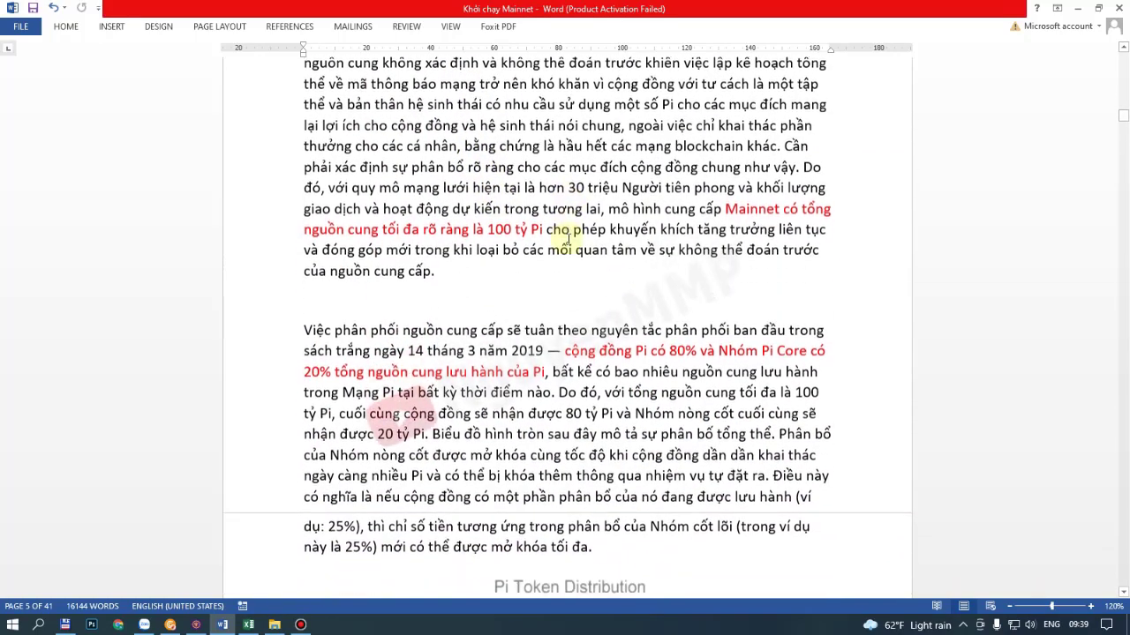
scroll(567, 240, down, 3)
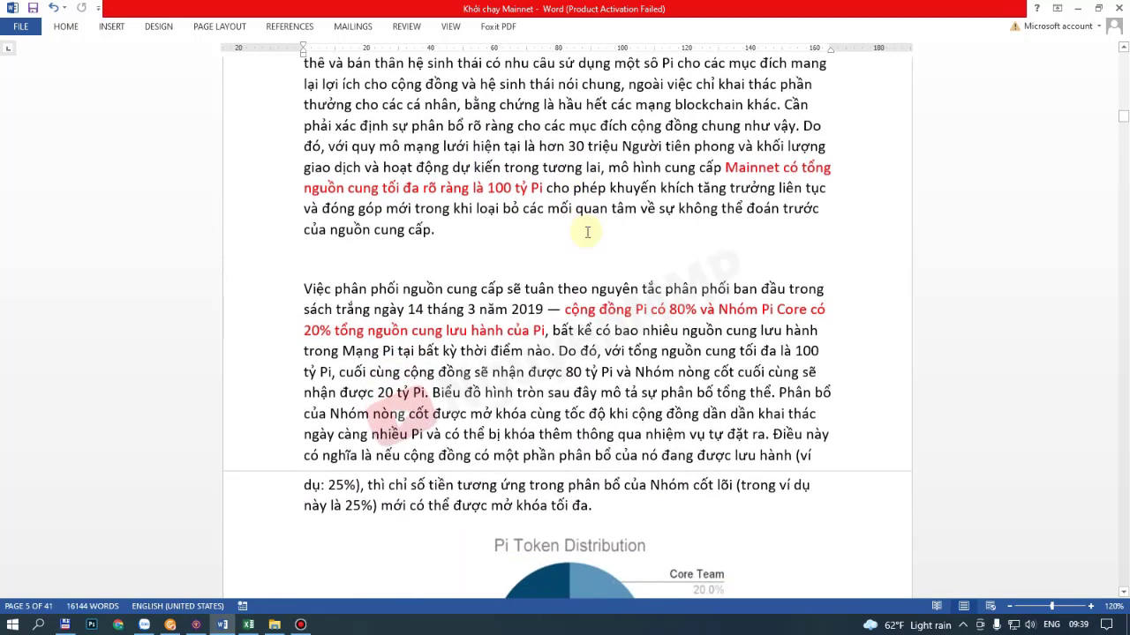
scroll(615, 265, down, 6)
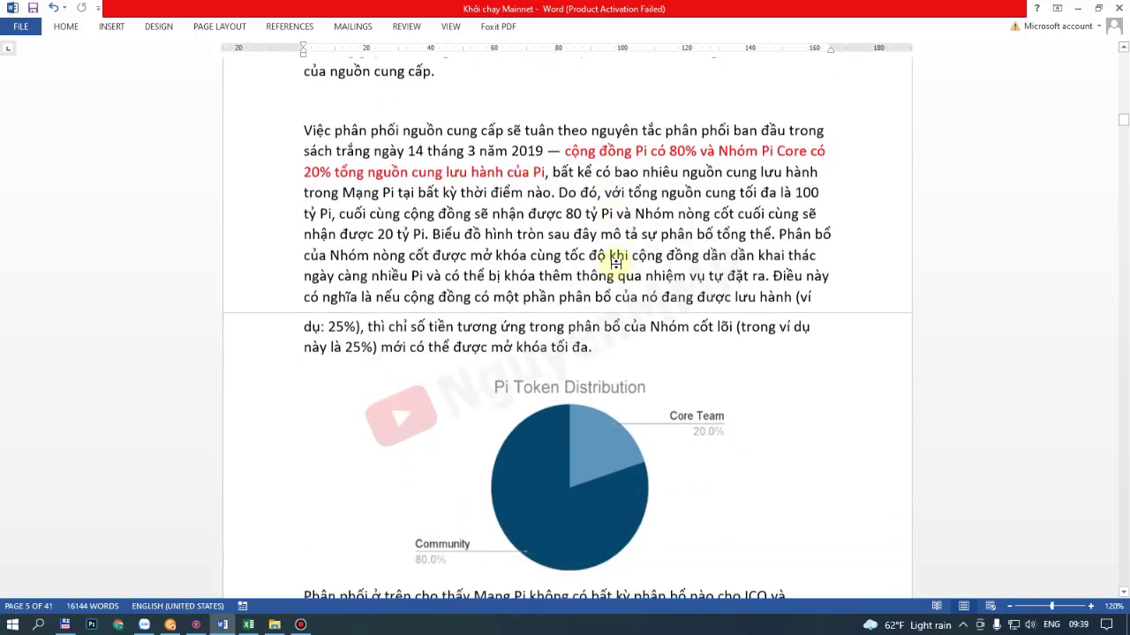
scroll(615, 266, down, 3)
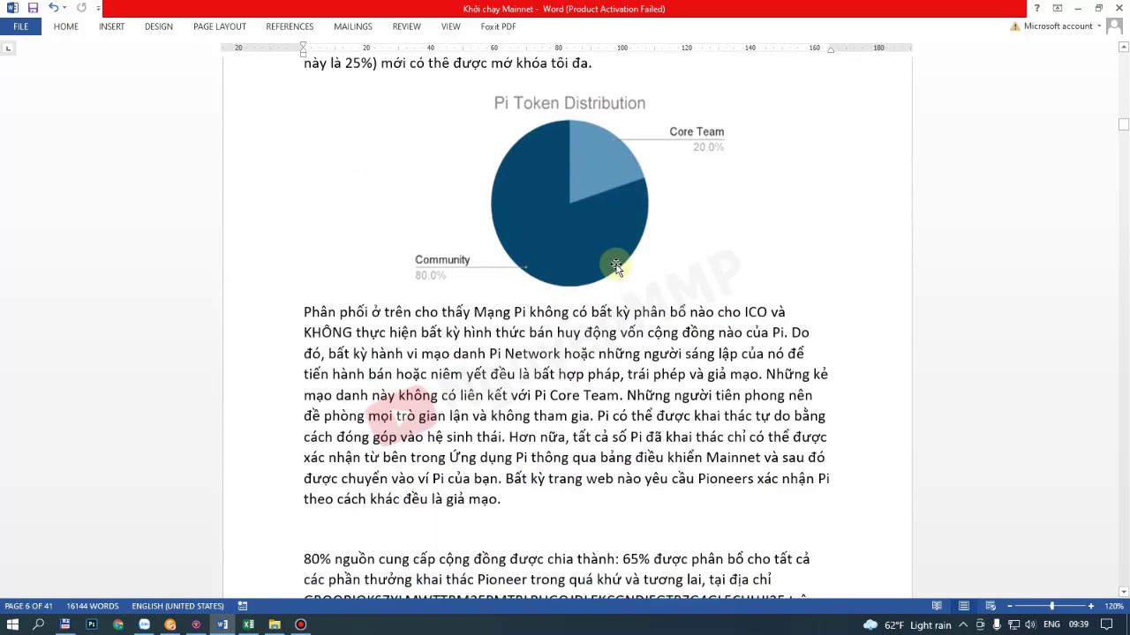
click(615, 266)
scroll(567, 327, up, 5)
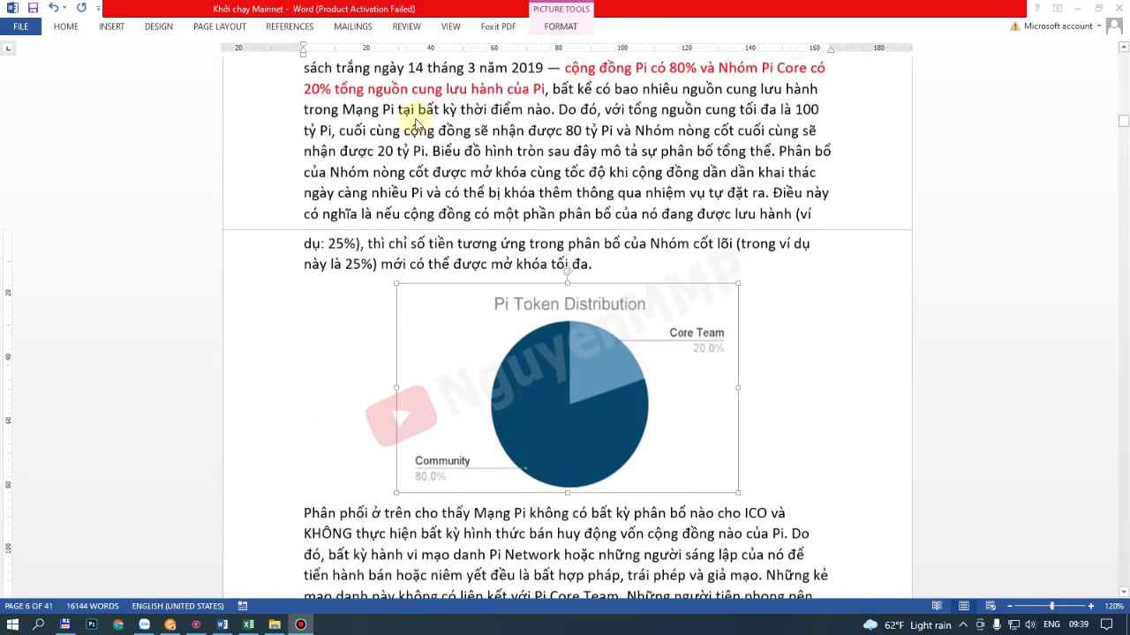
scroll(605, 177, down, 6)
scroll(581, 283, up, 4)
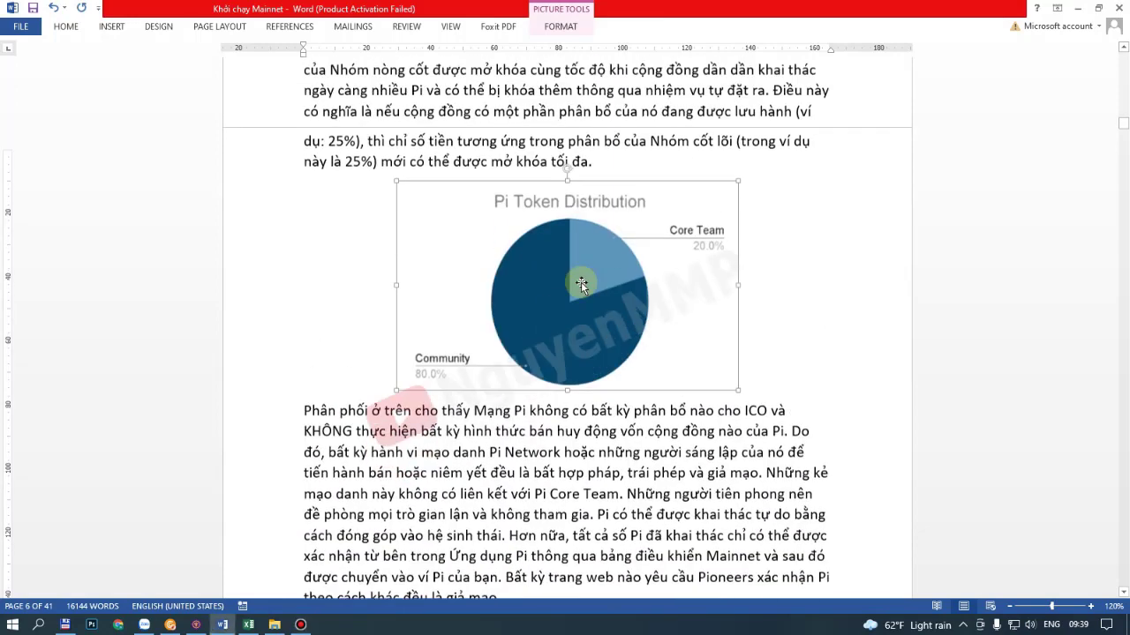
- Switch to the Excel workbook and examine the amounts and percentages for the total supply, core team and community rows
click(248, 624)
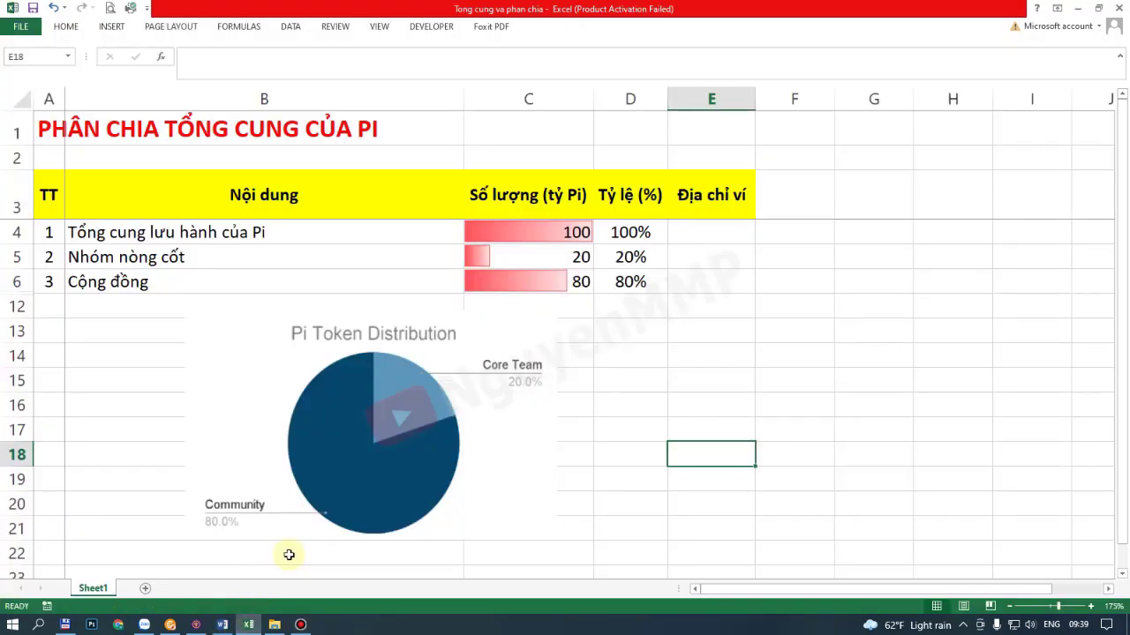
click(691, 357)
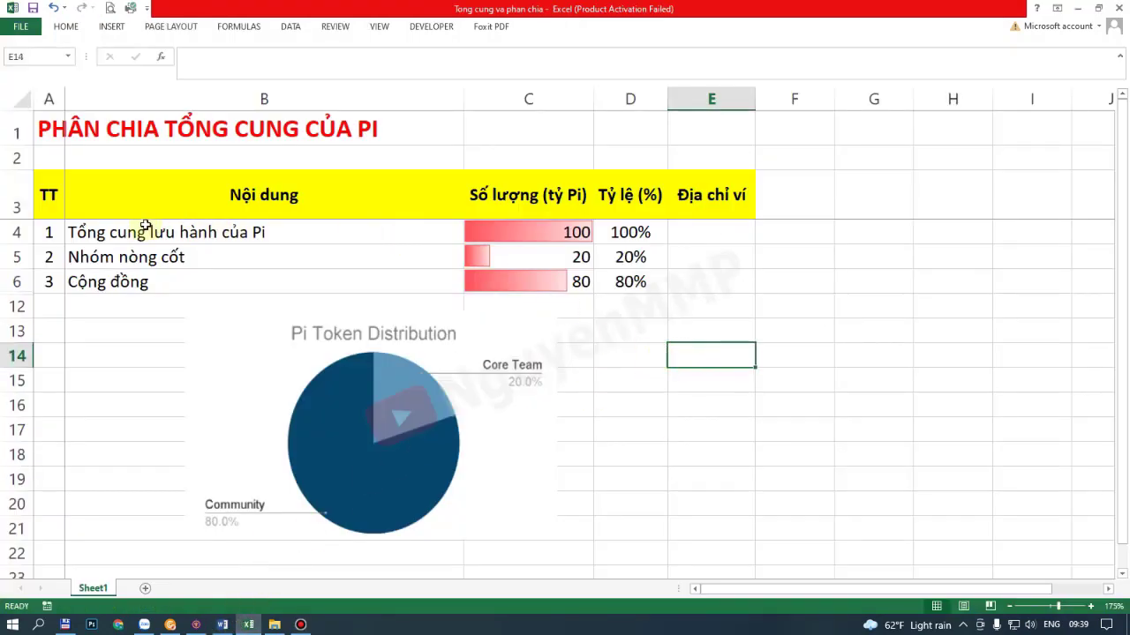
click(533, 231)
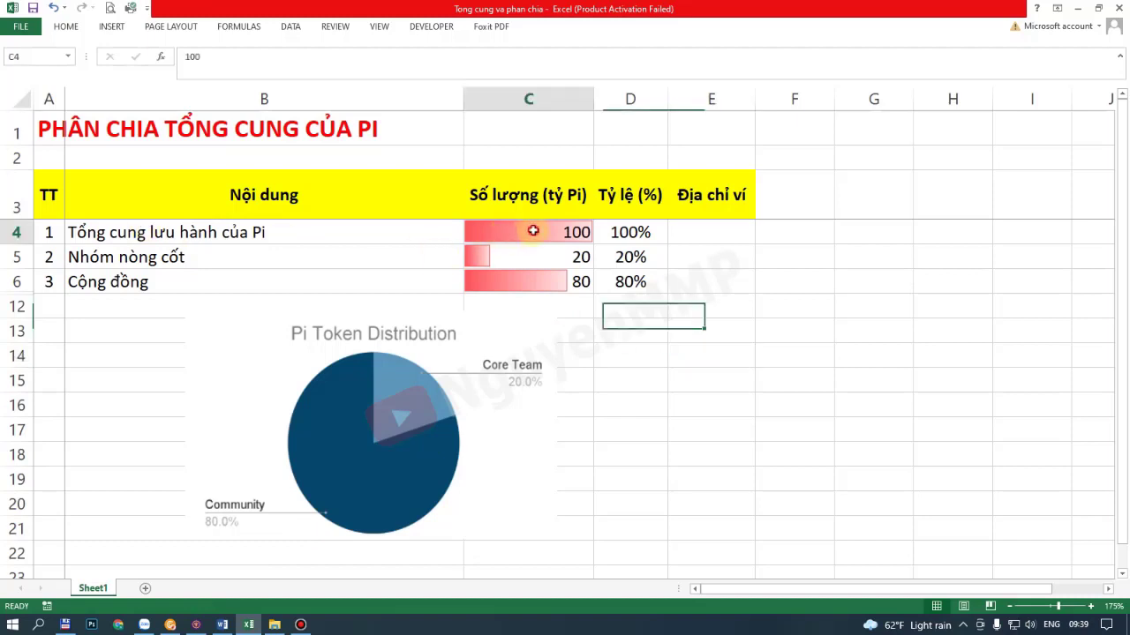
click(620, 231)
click(556, 232)
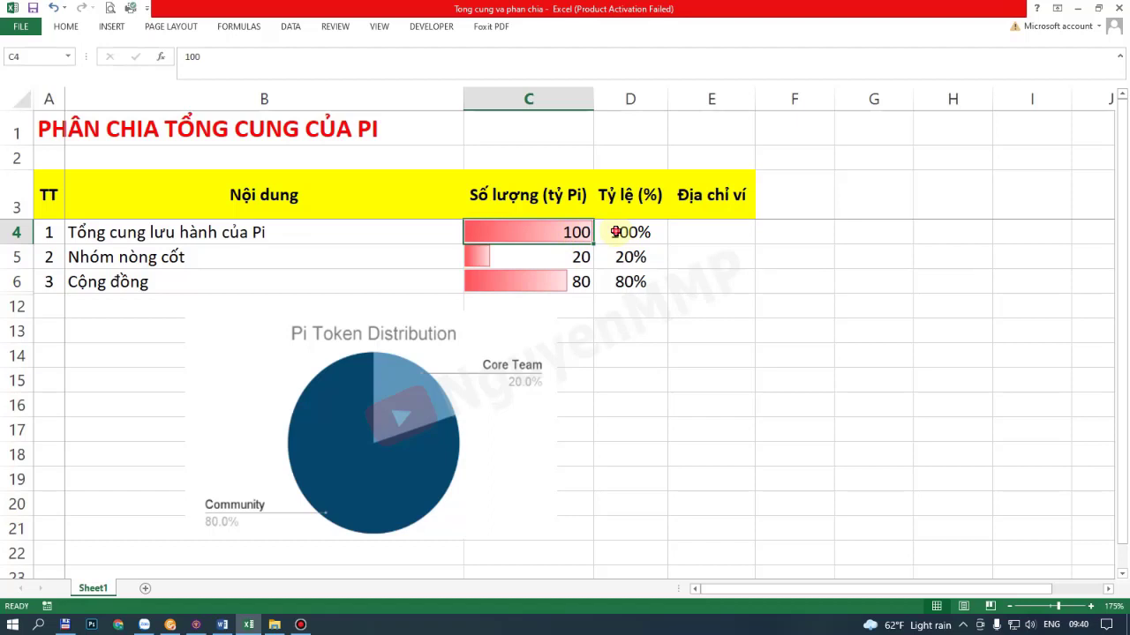
click(615, 232)
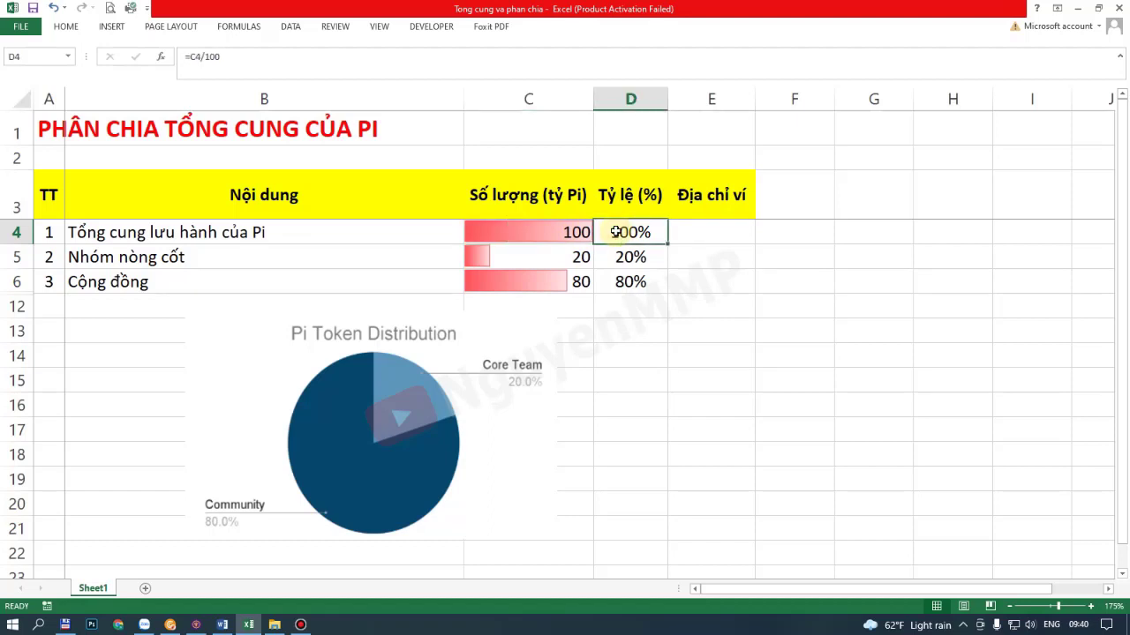
click(561, 228)
click(162, 255)
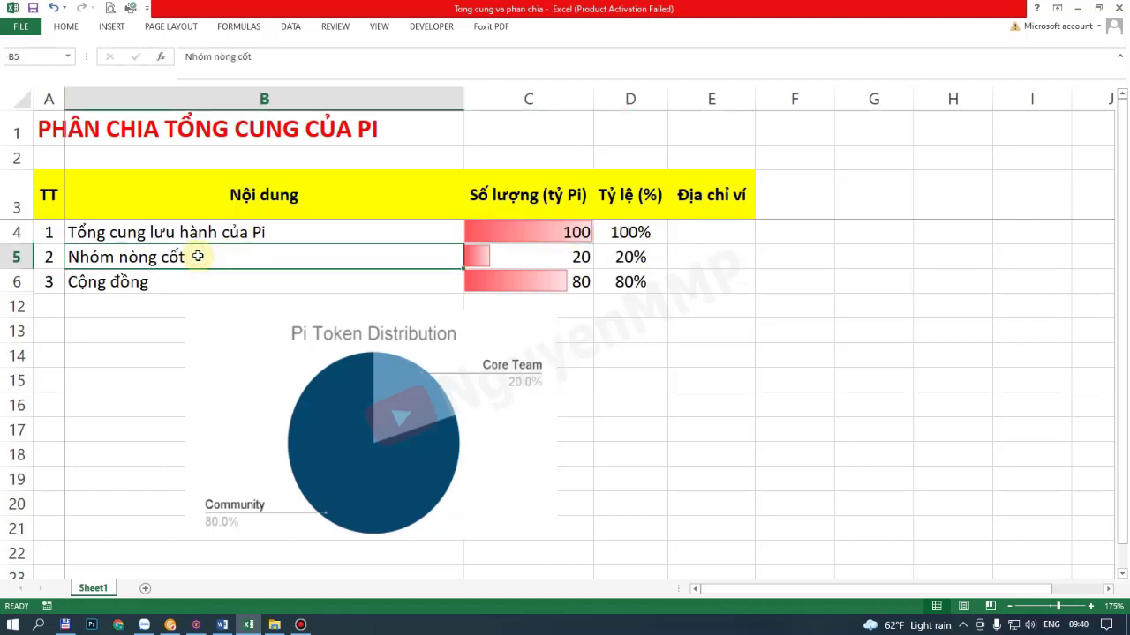
click(531, 254)
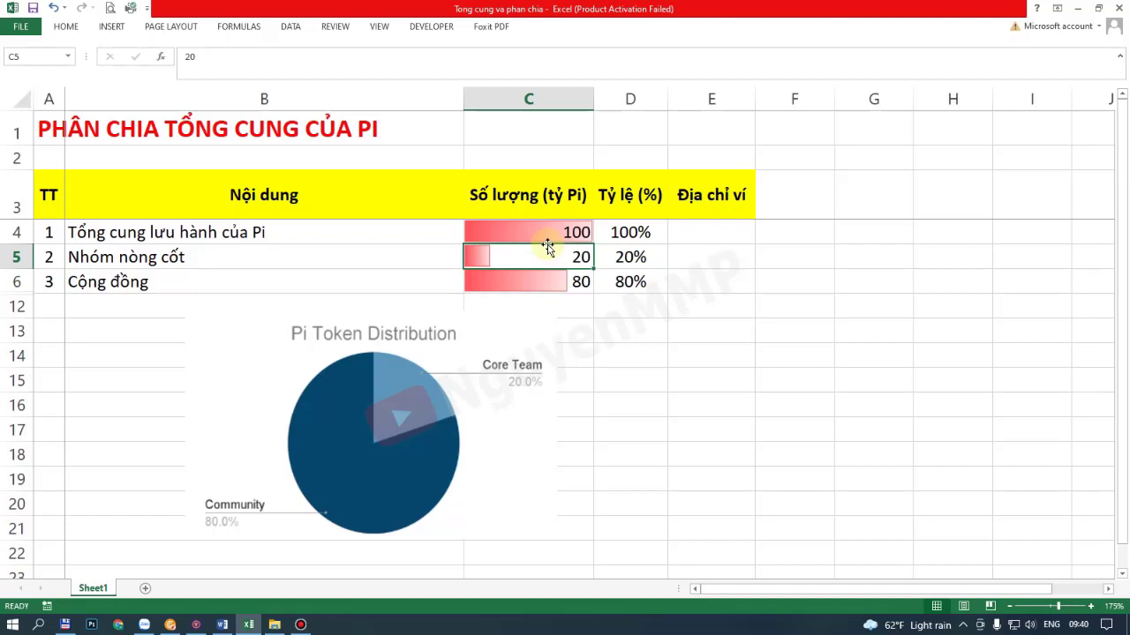
click(141, 281)
click(504, 282)
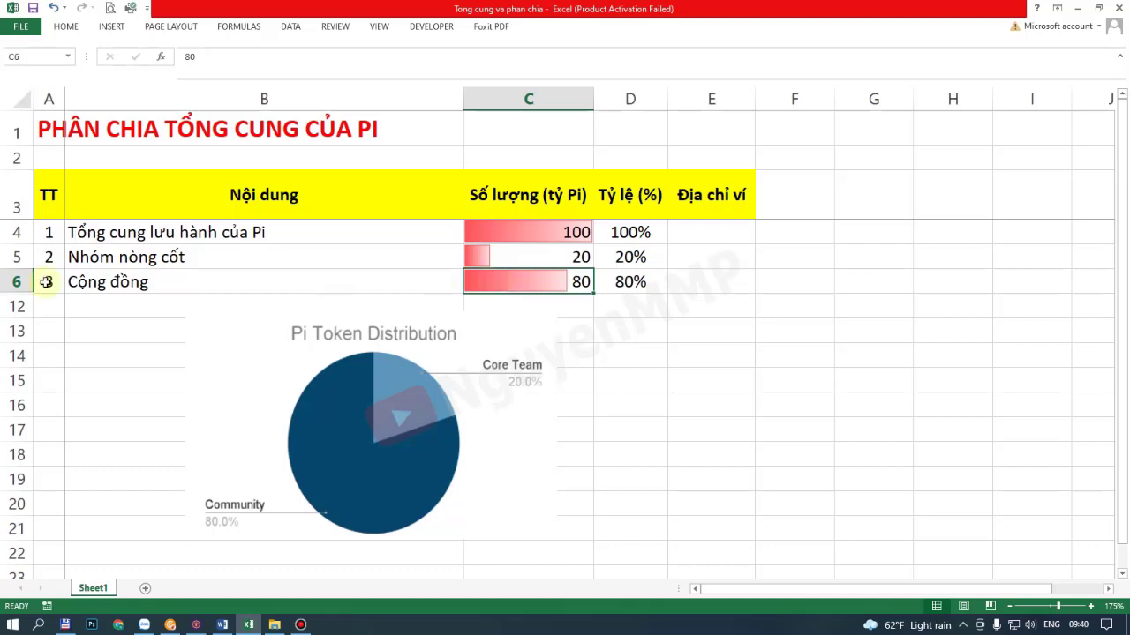
- Unhide the community breakdown rows between rows 6 and 12
drag(10, 282, 10, 306)
right_click(12, 306)
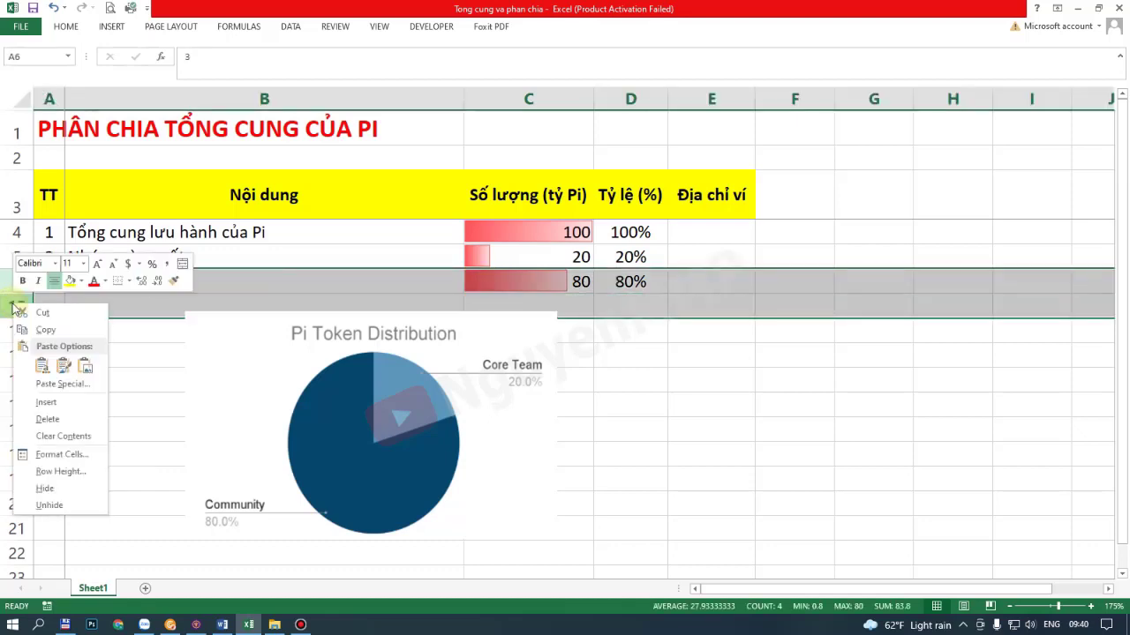
click(49, 504)
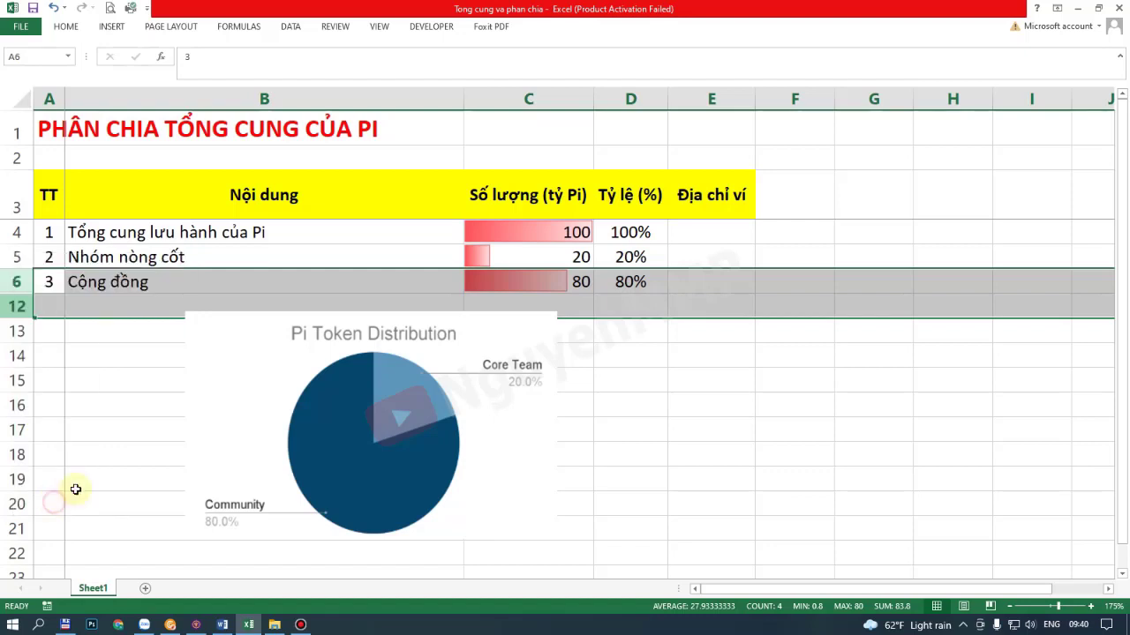
click(273, 543)
click(202, 442)
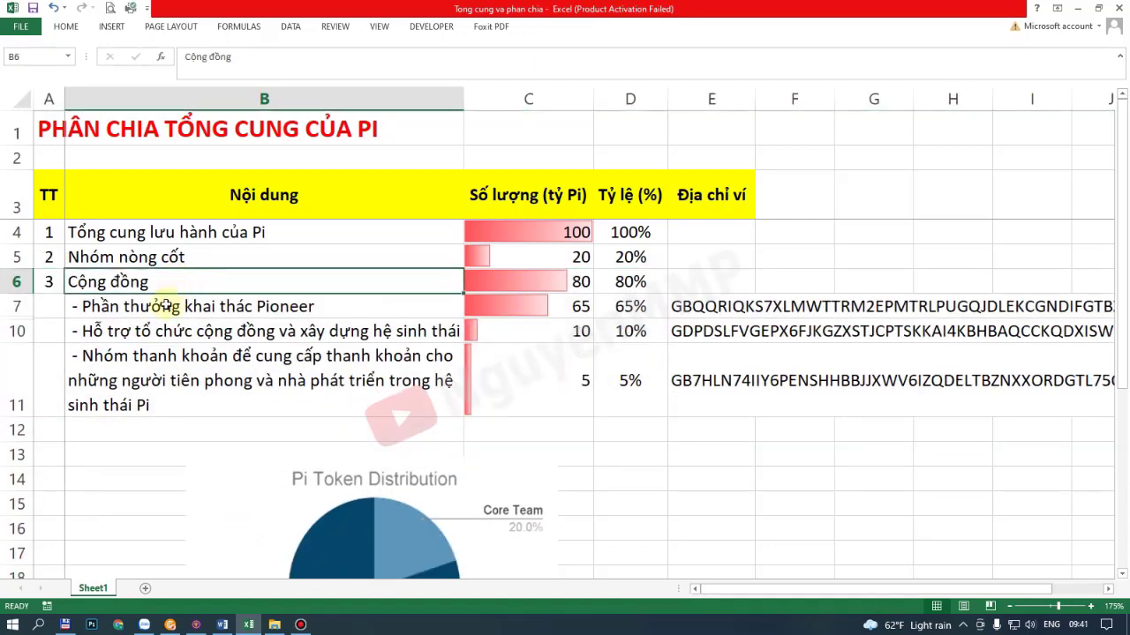
- Examine the Pioneer mining reward row's description, amount and wallet address
click(165, 306)
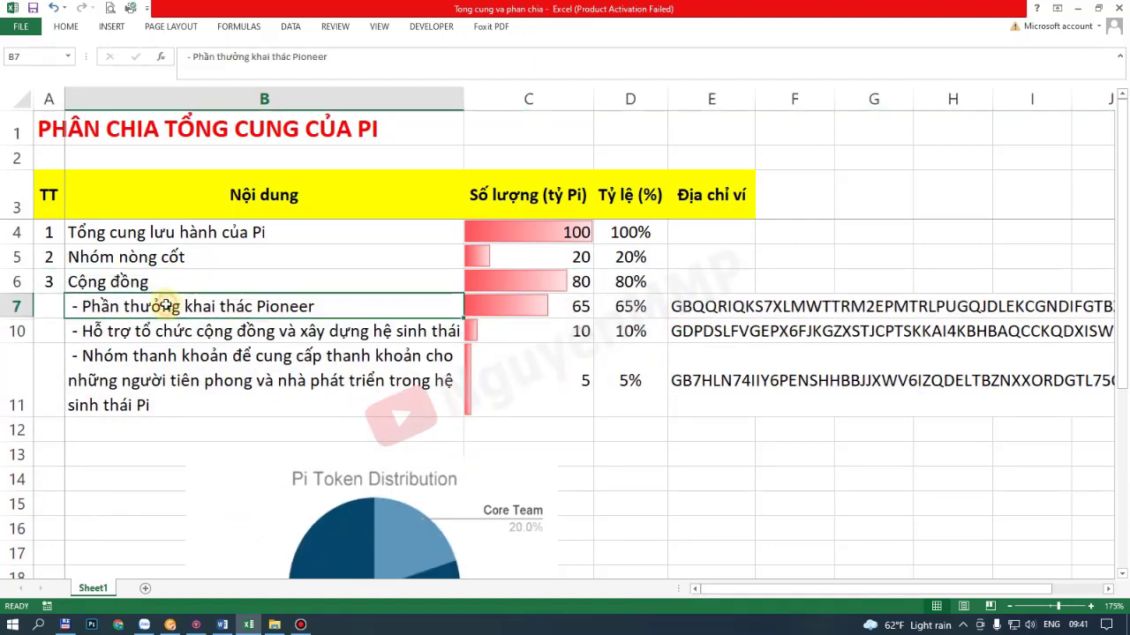
click(518, 306)
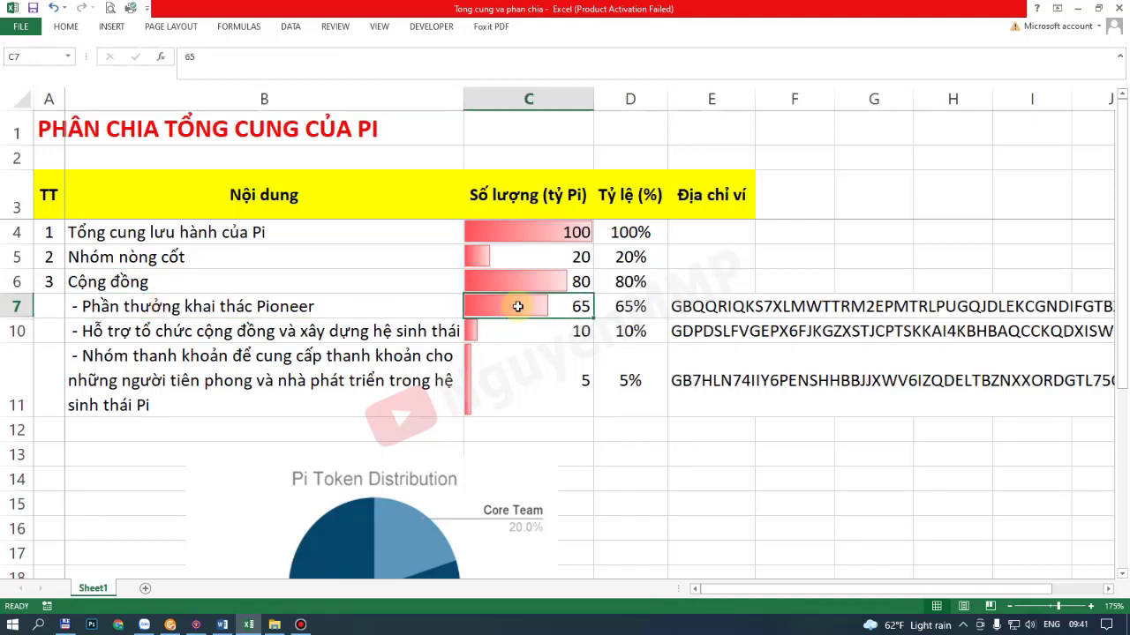
click(706, 307)
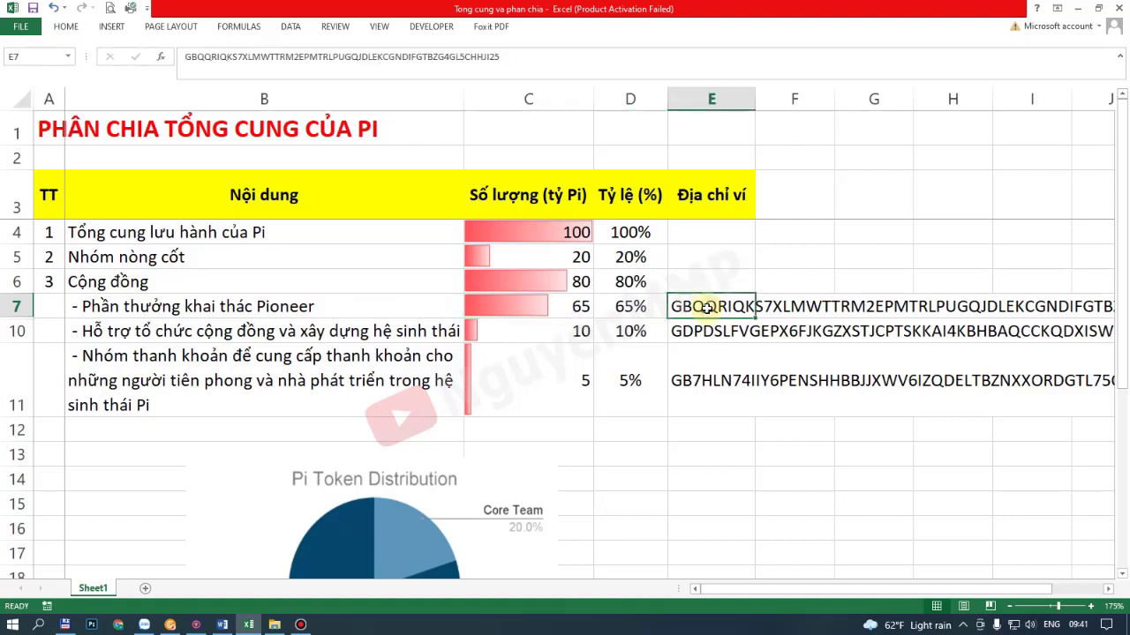
- Reduce the font size of the wallet addresses in cells E7 to E11
drag(706, 307, 727, 380)
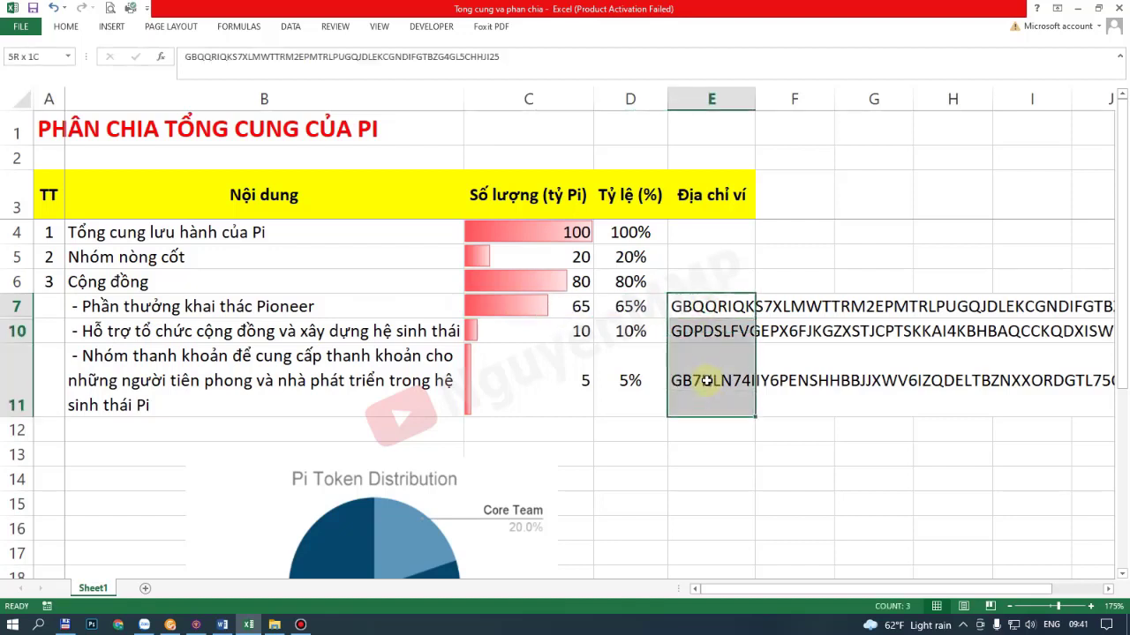
click(724, 306)
click(722, 332)
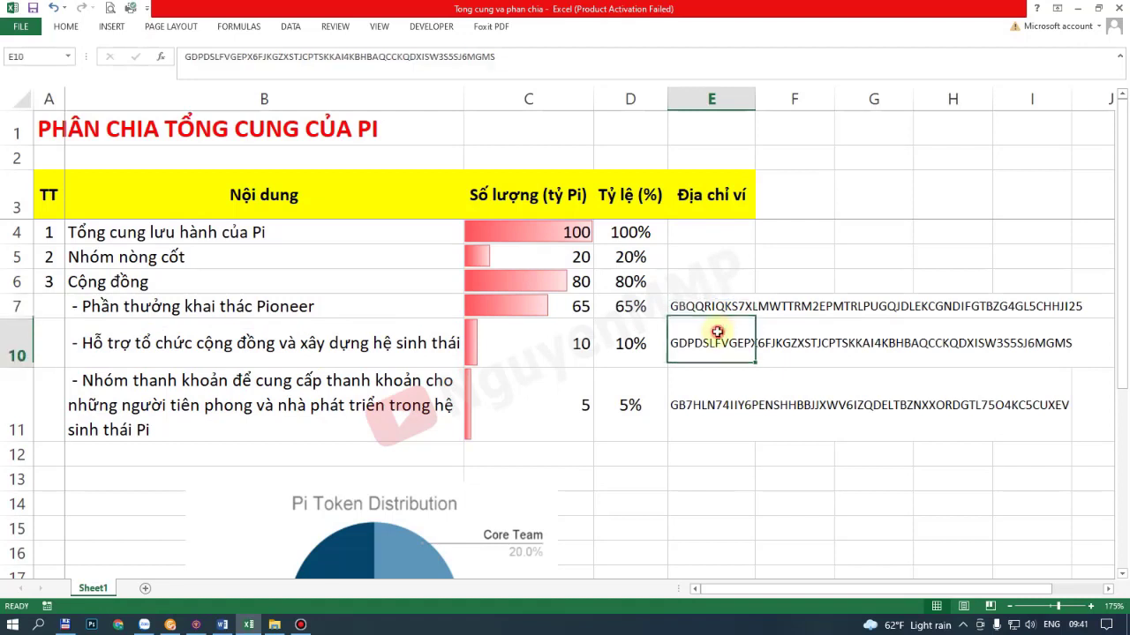
- Examine the amounts, descriptions and wallet addresses of the mining reward, community organization and ecosystem support, and liquidity pool rows
click(722, 303)
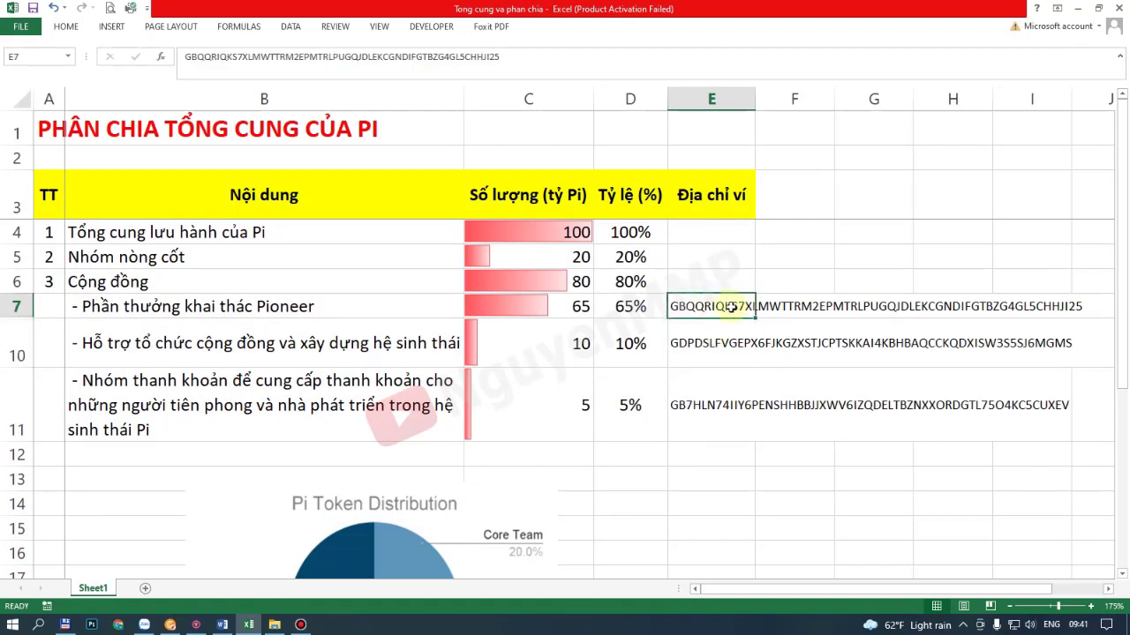
click(710, 331)
click(550, 346)
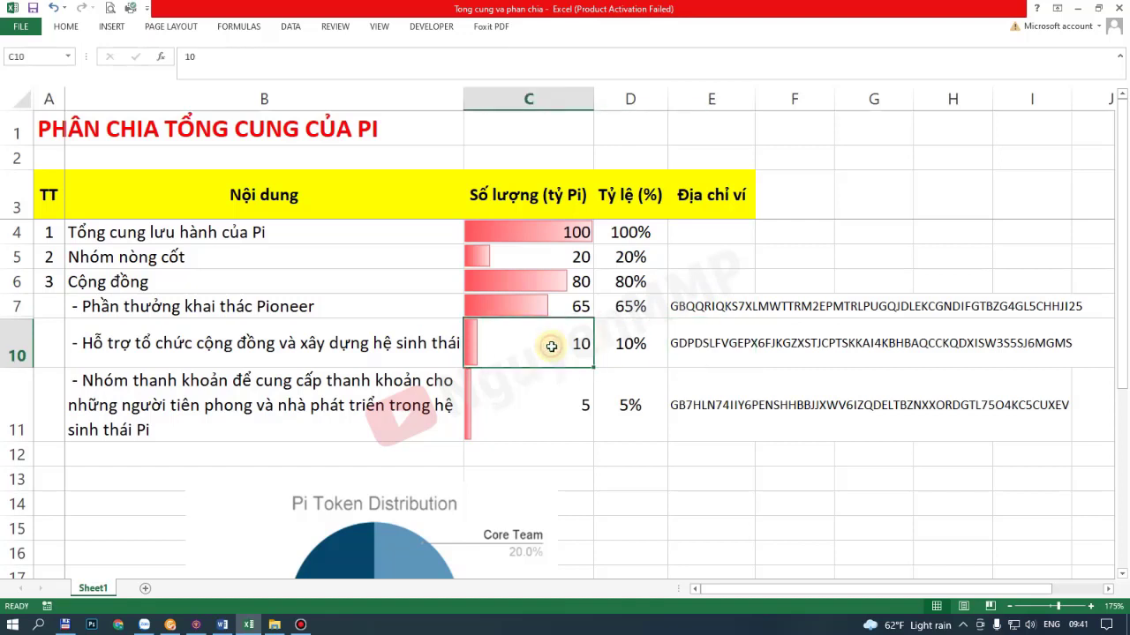
click(328, 355)
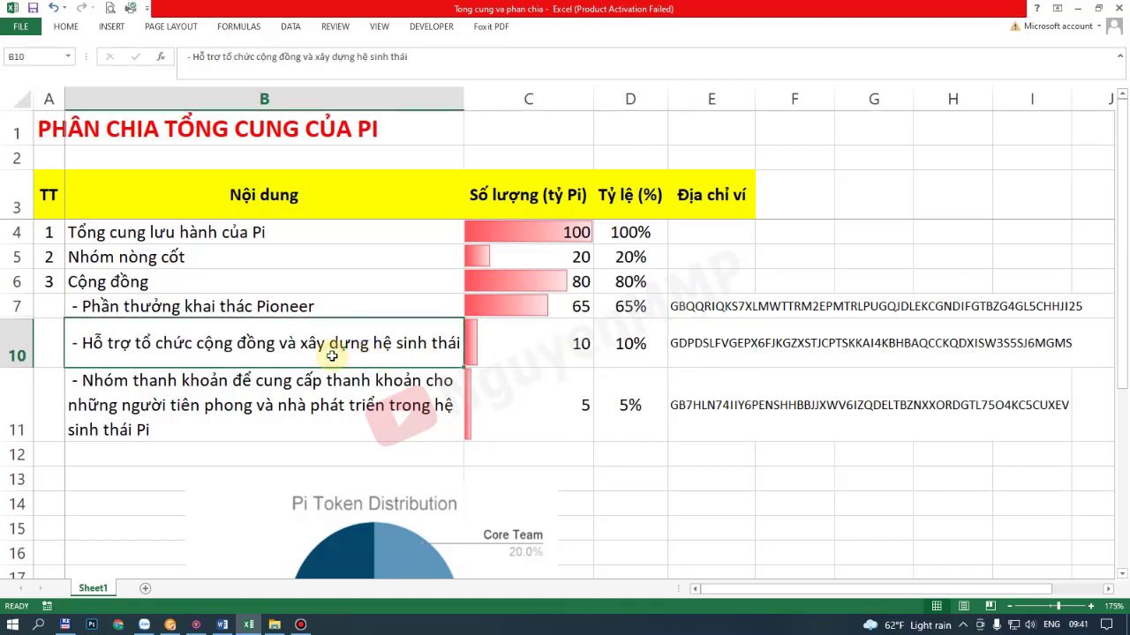
click(550, 354)
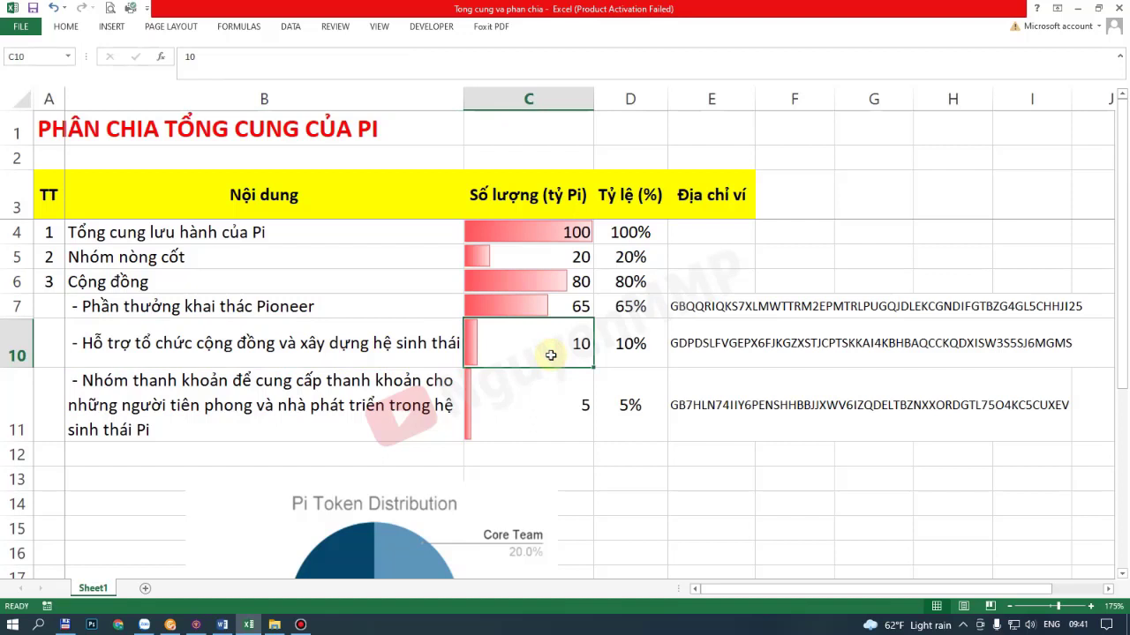
click(374, 354)
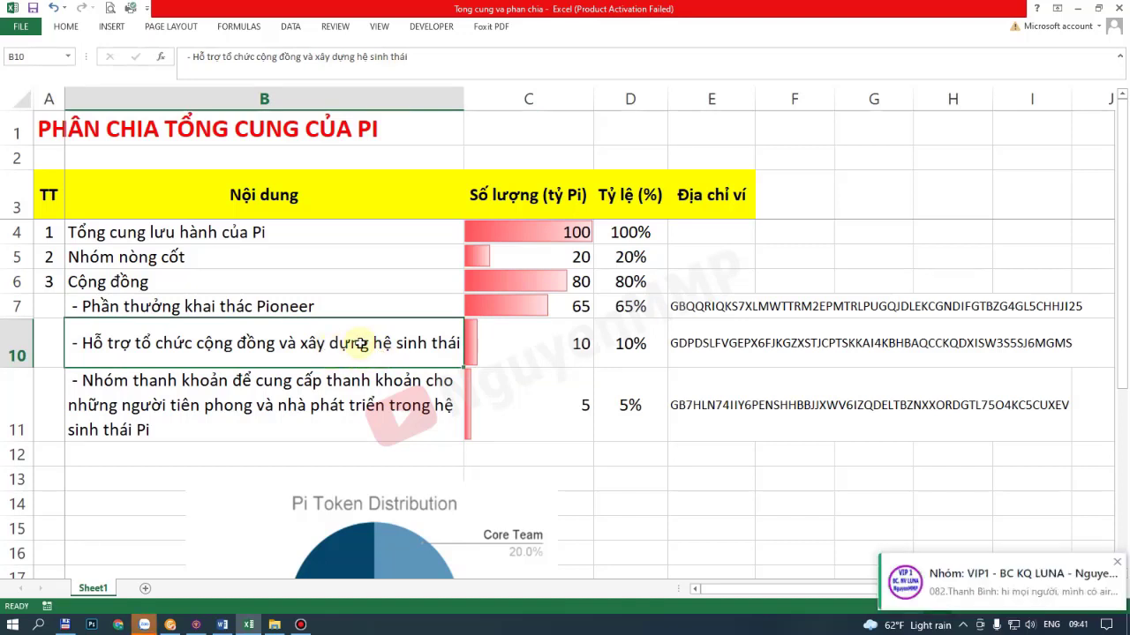
click(559, 398)
click(302, 404)
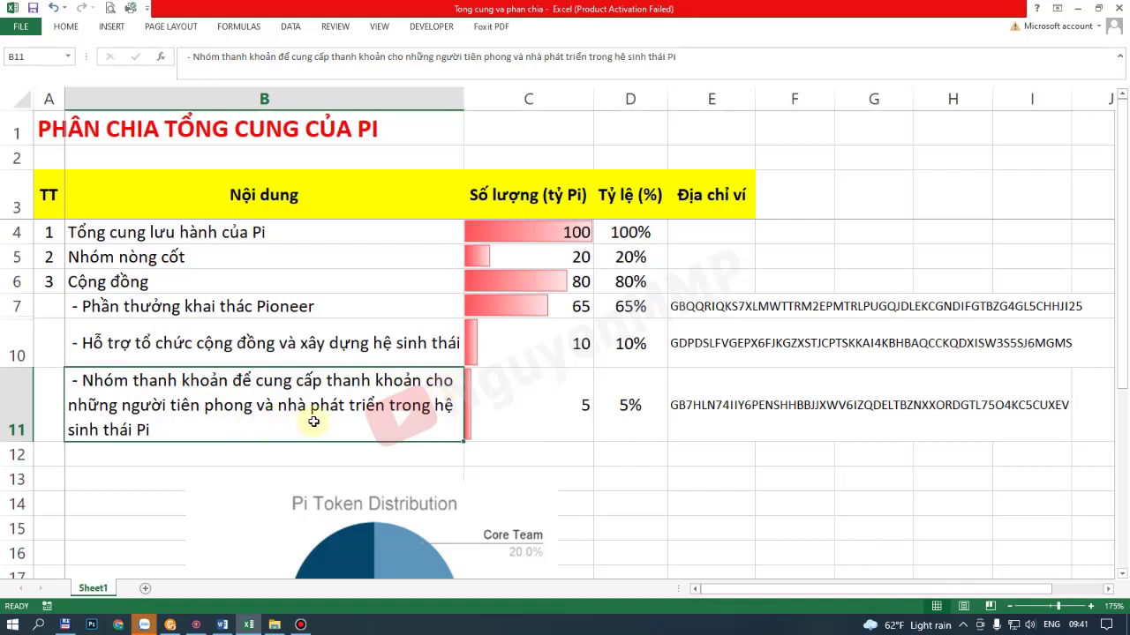
click(533, 408)
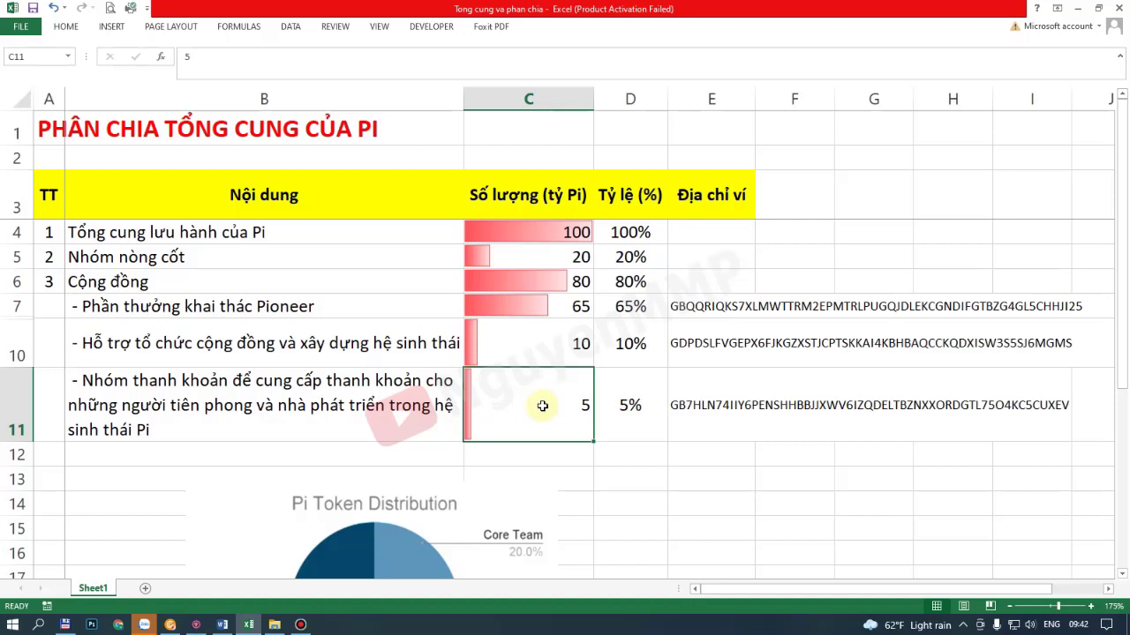
click(516, 306)
click(235, 309)
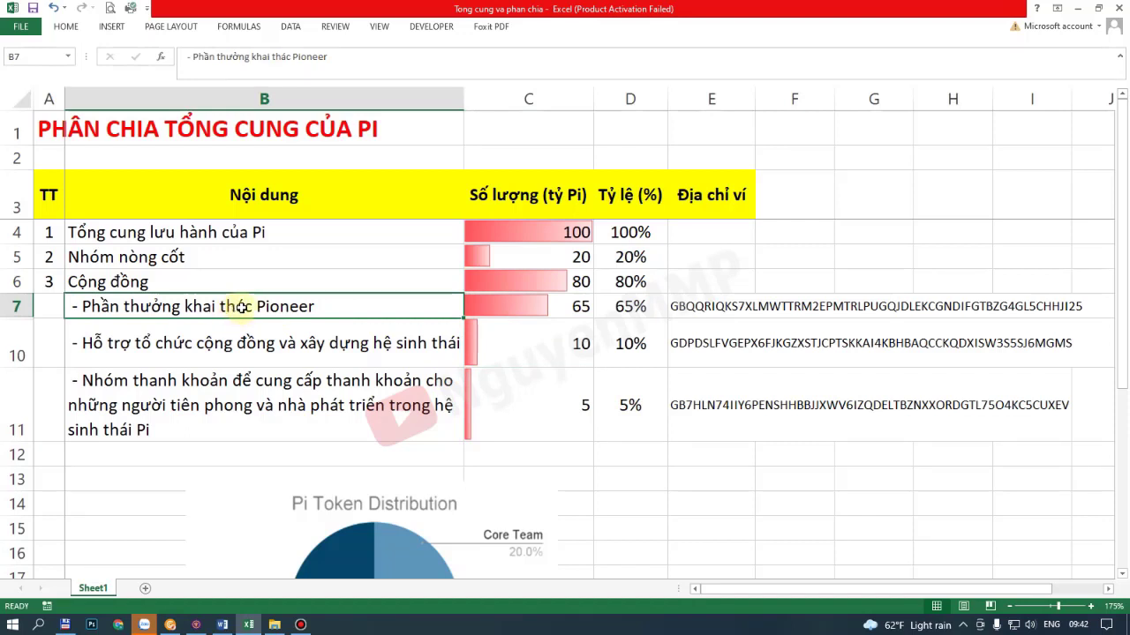
- Unhide the pre-mainnet and mainnet mining rows between rows 7 and 10
drag(19, 306, 20, 322)
right_click(20, 322)
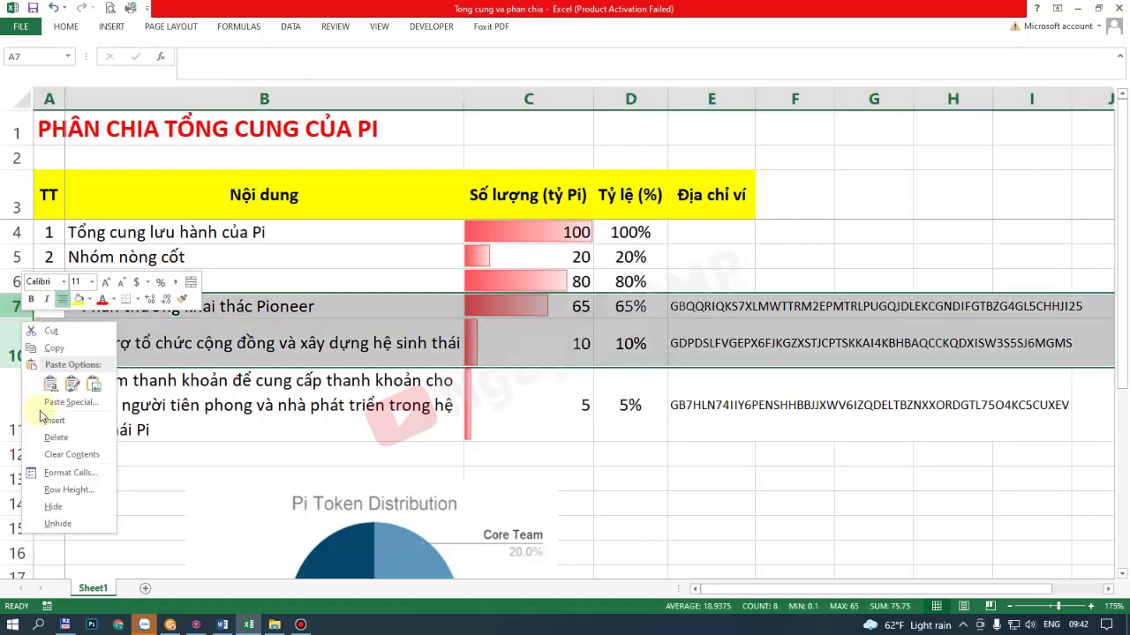
click(67, 520)
click(164, 353)
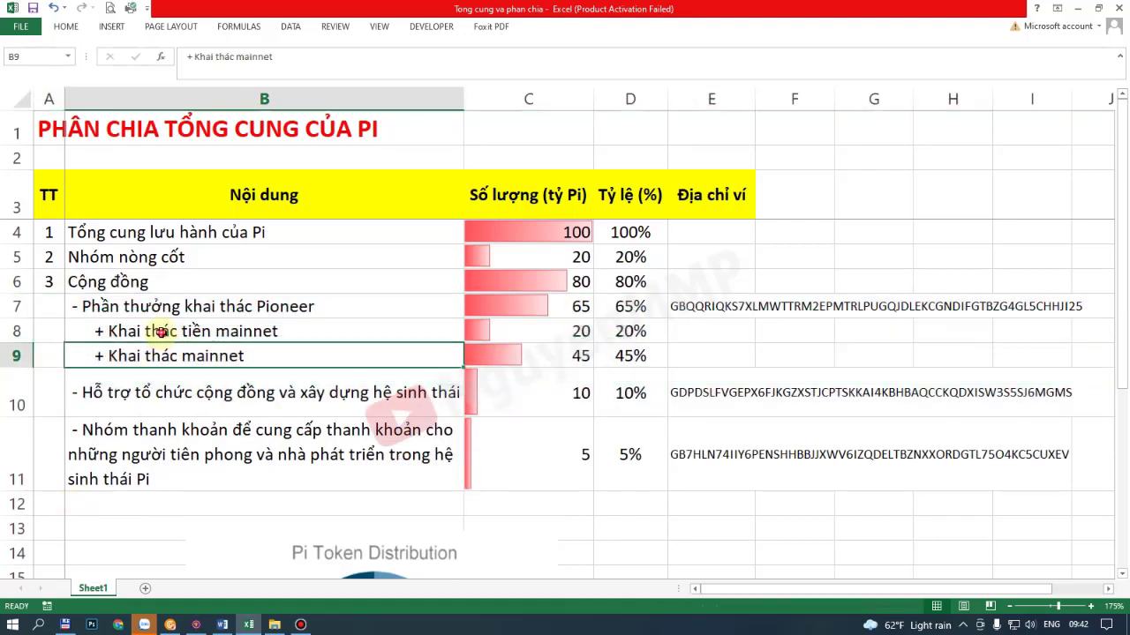
- Colour the pre-mainnet and mainnet mining labels in cells B8 and B9 red
drag(161, 331, 244, 353)
right_click(243, 353)
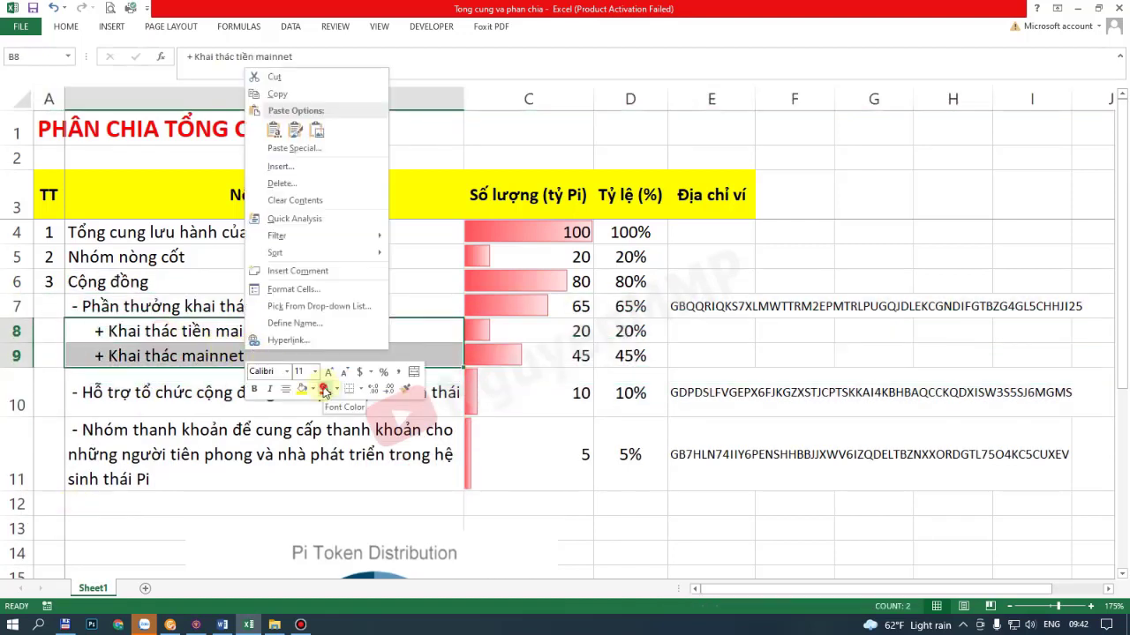
click(324, 389)
click(174, 338)
click(274, 358)
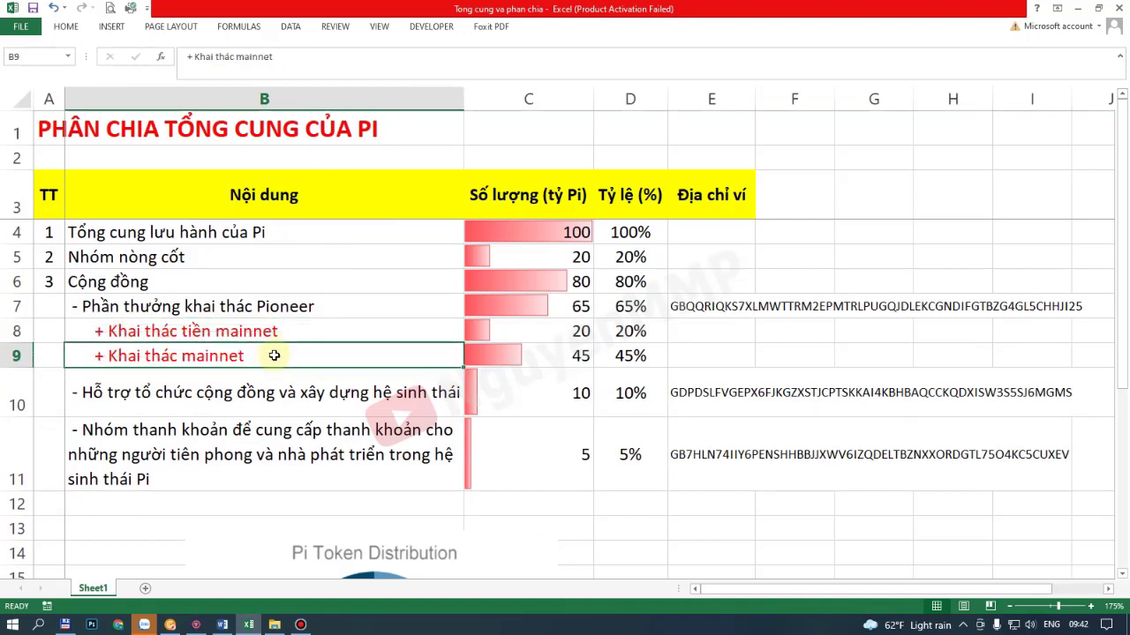
- Examine the pre-mainnet mining row's description, amount and percentage
click(289, 334)
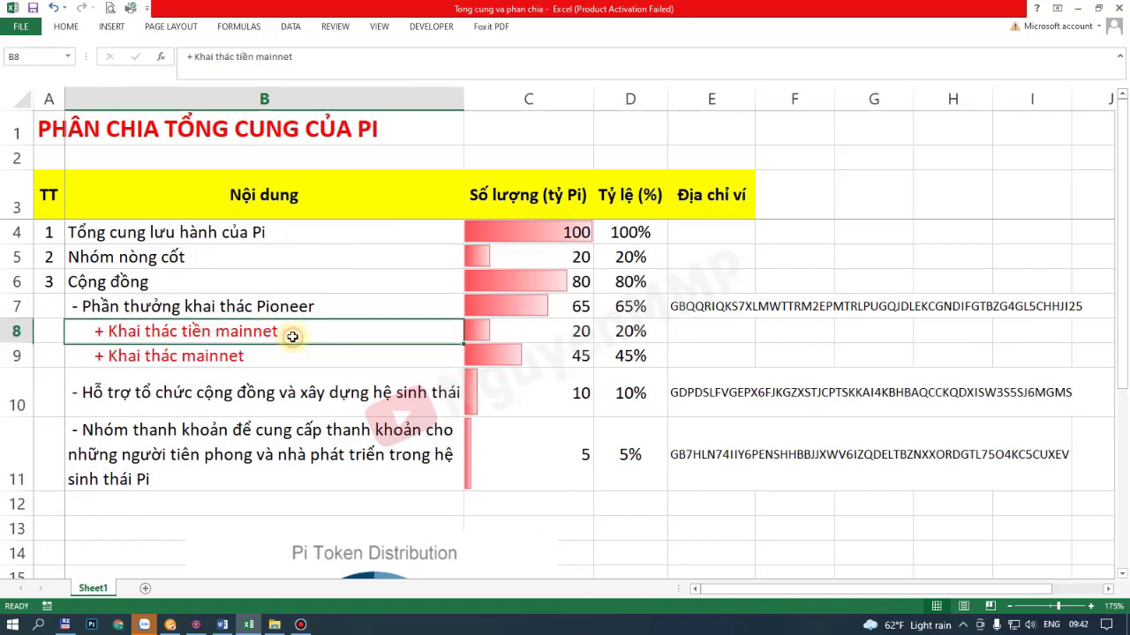
click(18, 331)
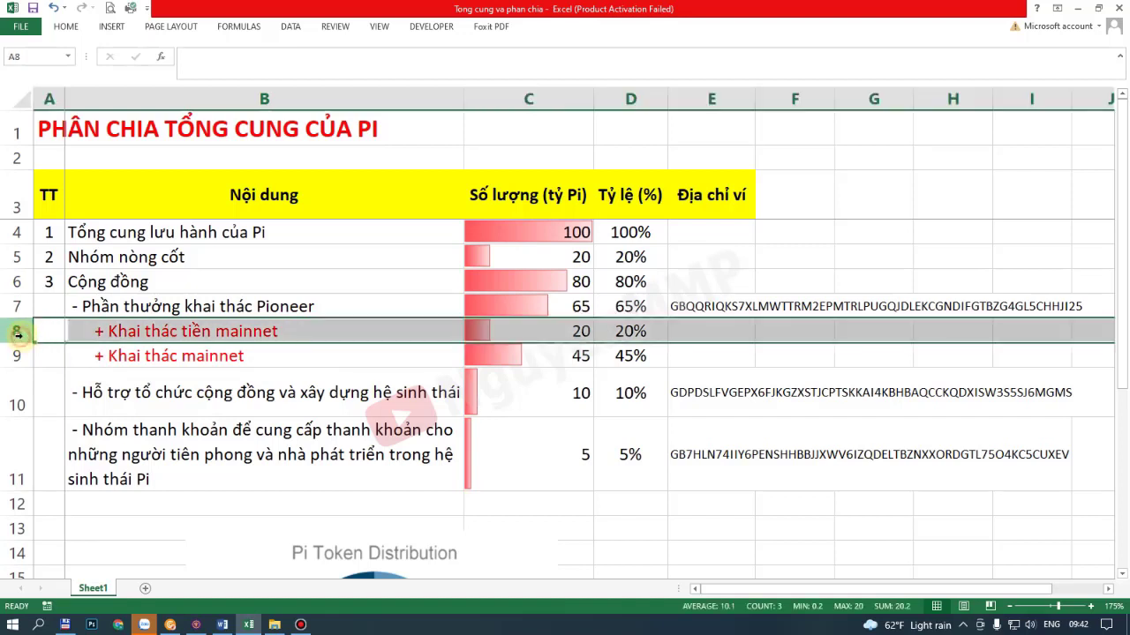
click(216, 331)
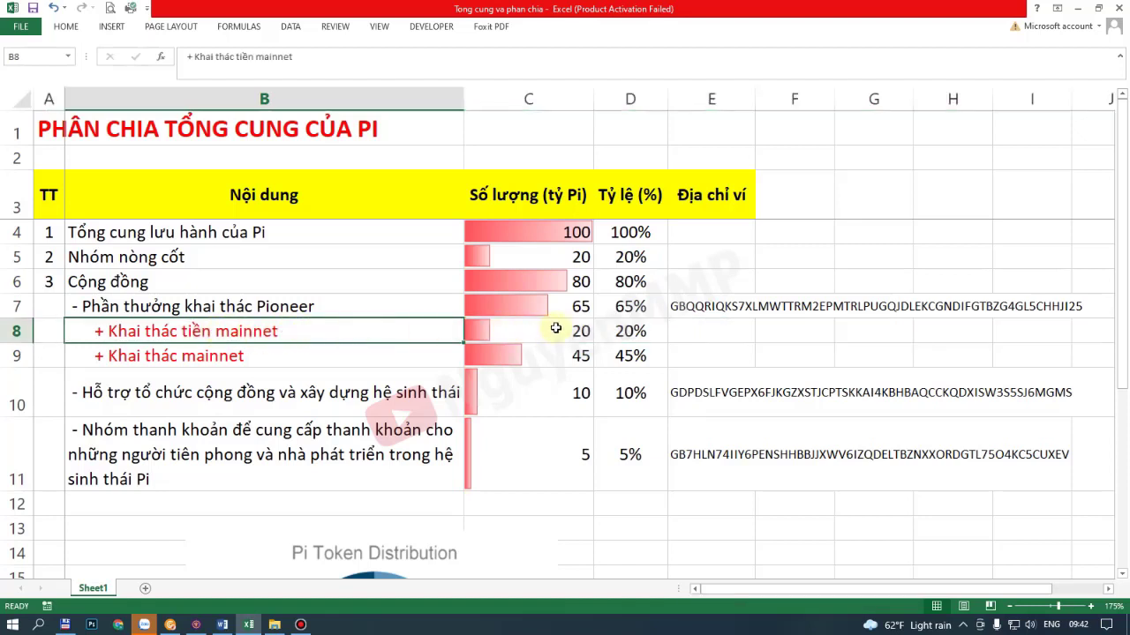
click(699, 329)
drag(616, 329, 312, 327)
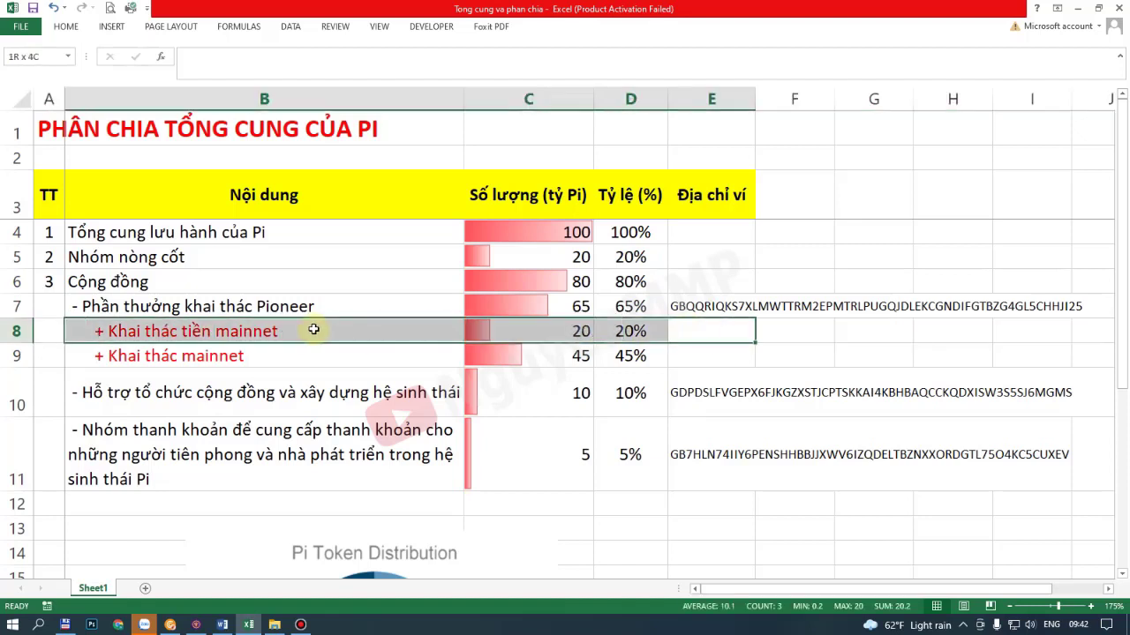
click(296, 328)
drag(529, 330, 578, 330)
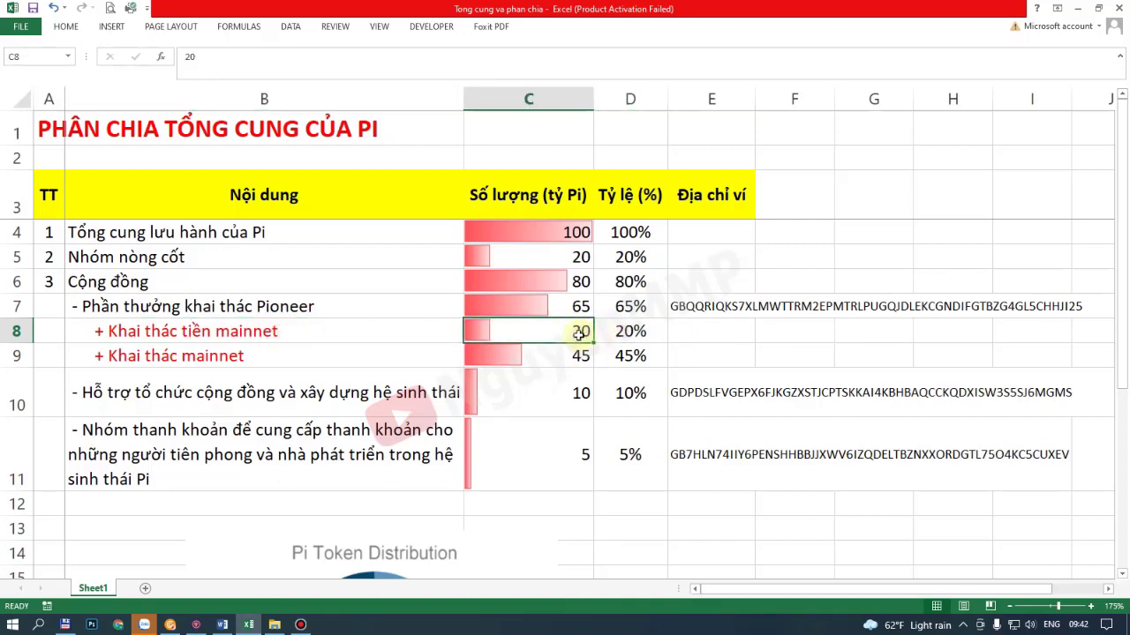
key(Right)
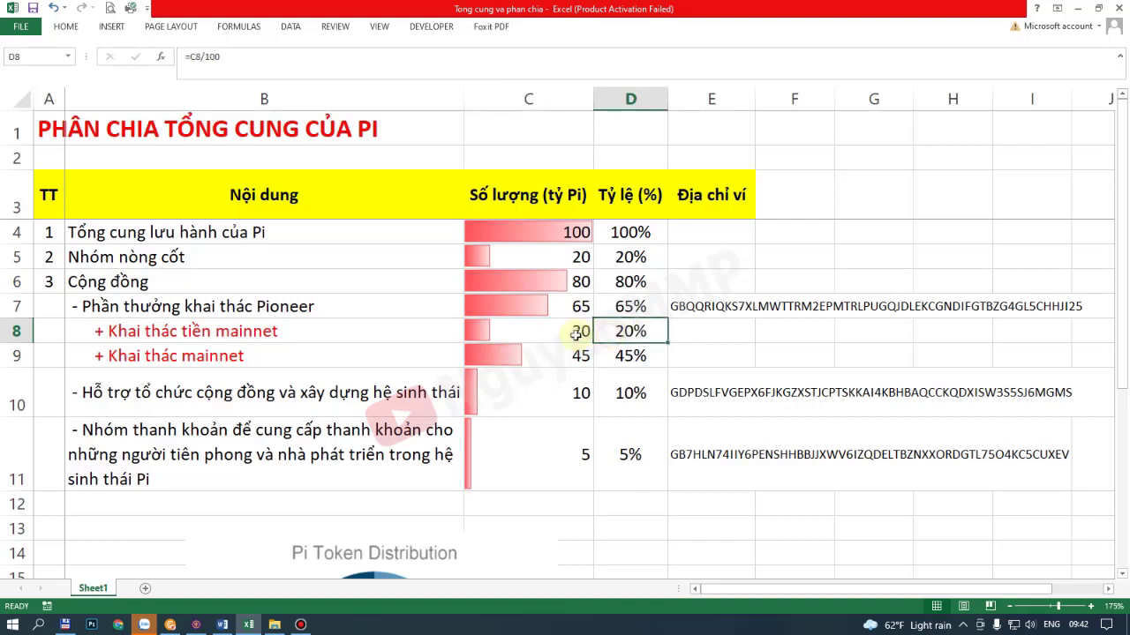
click(579, 333)
click(616, 333)
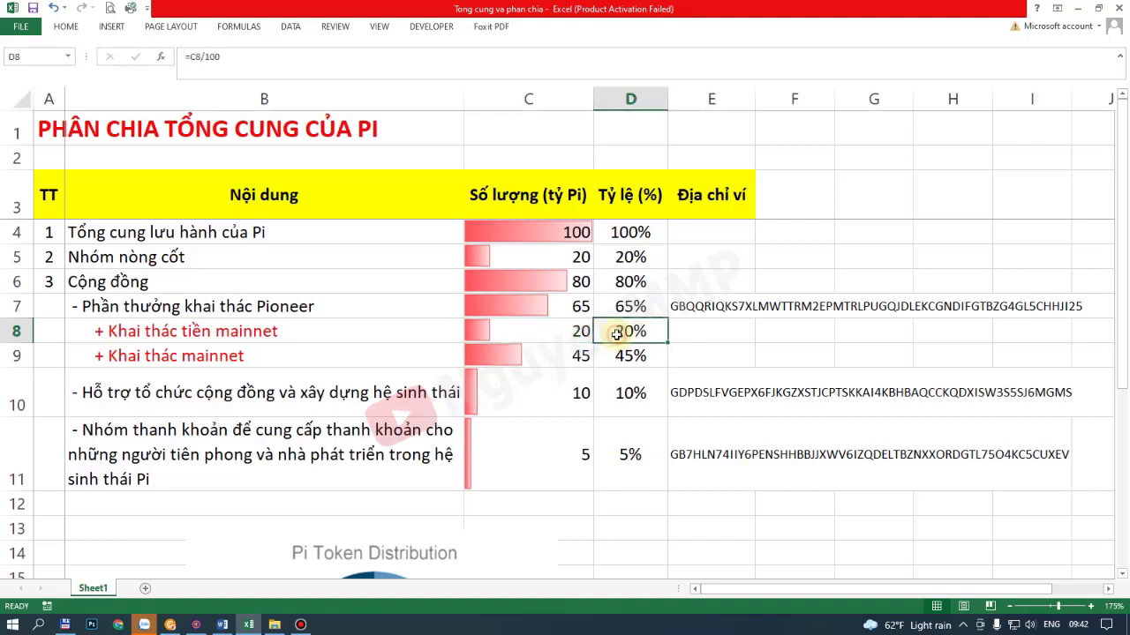
- Examine the mainnet mining row's amount and compare it with the pre-mainnet mining row
click(287, 355)
drag(287, 355, 536, 355)
click(537, 354)
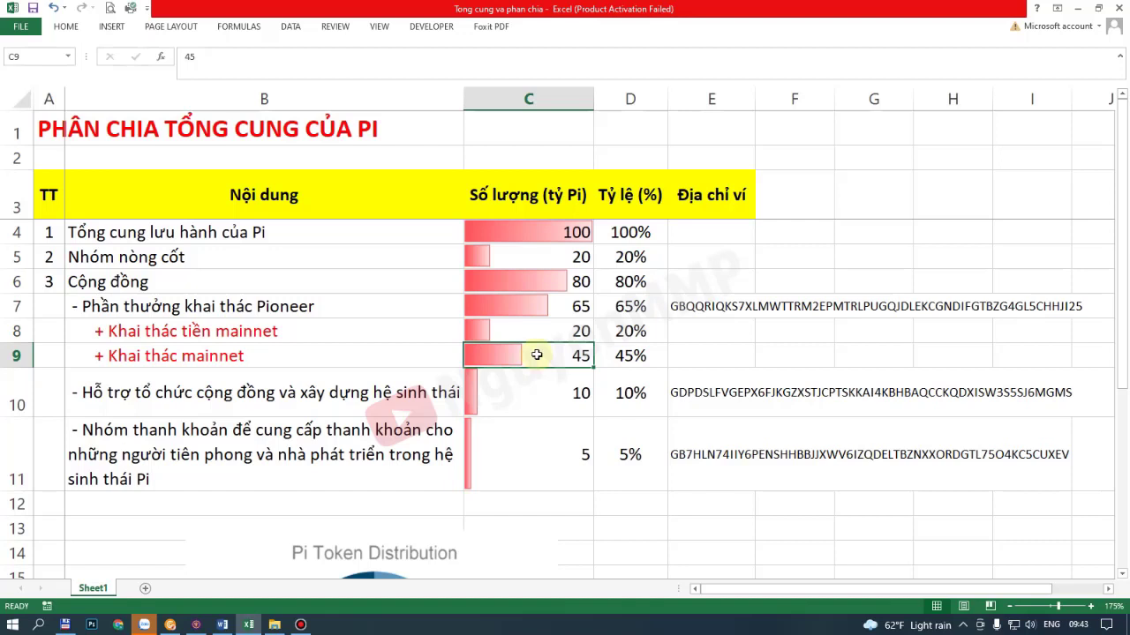
click(543, 331)
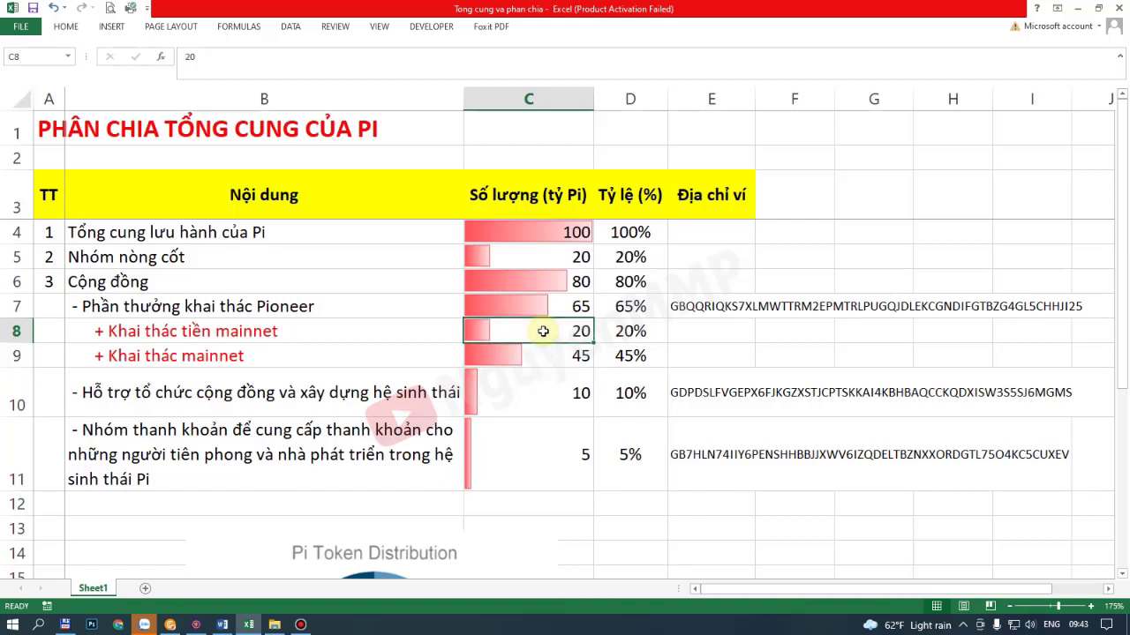
click(252, 328)
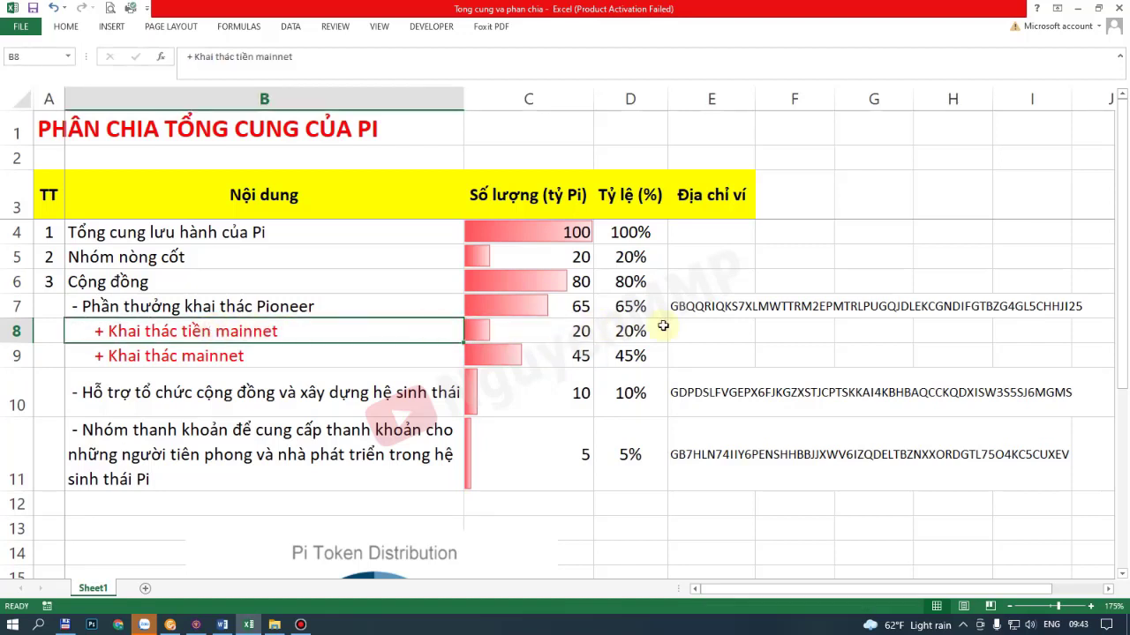
- Enter the note "30 triệu ng dùng" in cell E8 beside pre-mainnet mining and colour it red
click(711, 328)
text(30 triệu)
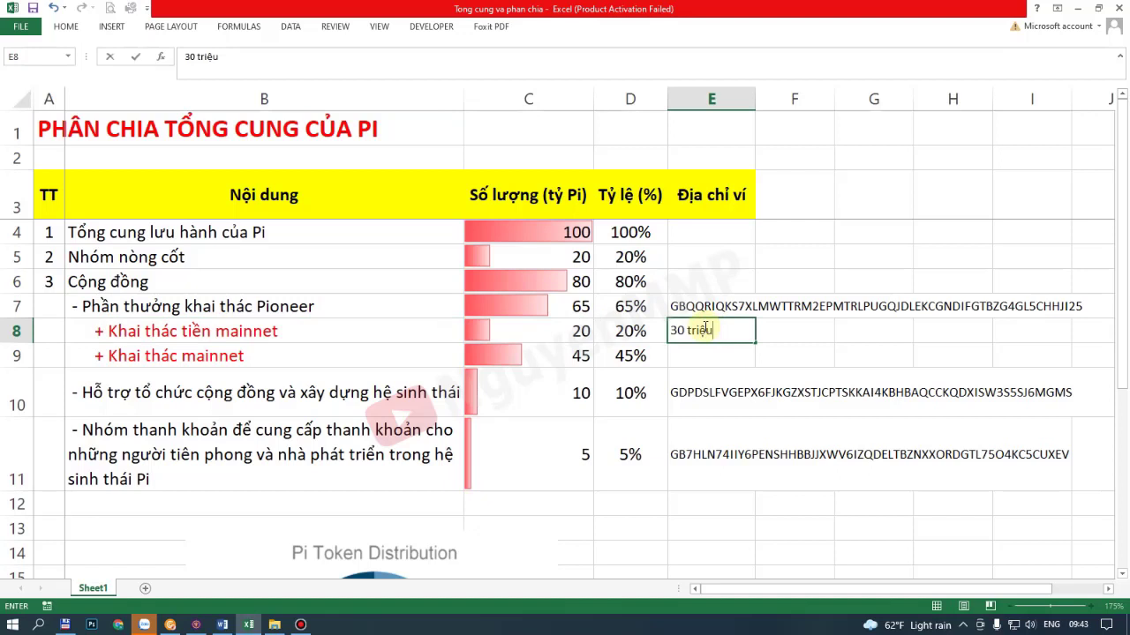
text( ng dùng)
key(Return)
right_click(697, 327)
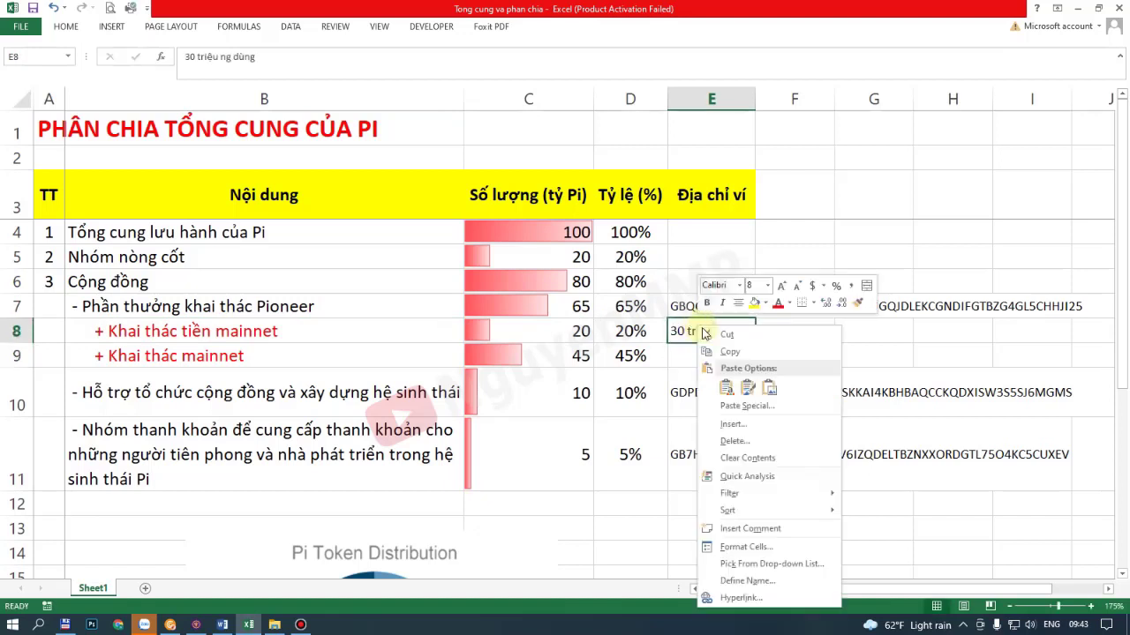
click(778, 305)
- Compare the pre-mainnet amount with its user note, and check the mainnet mining amount in row 9
click(572, 333)
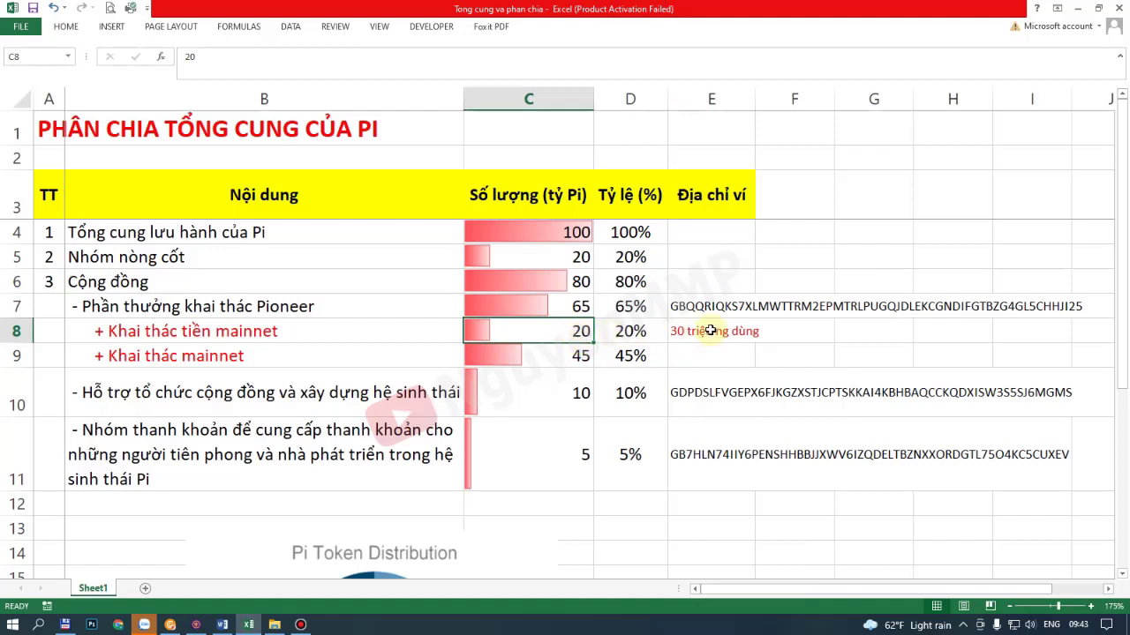
click(694, 354)
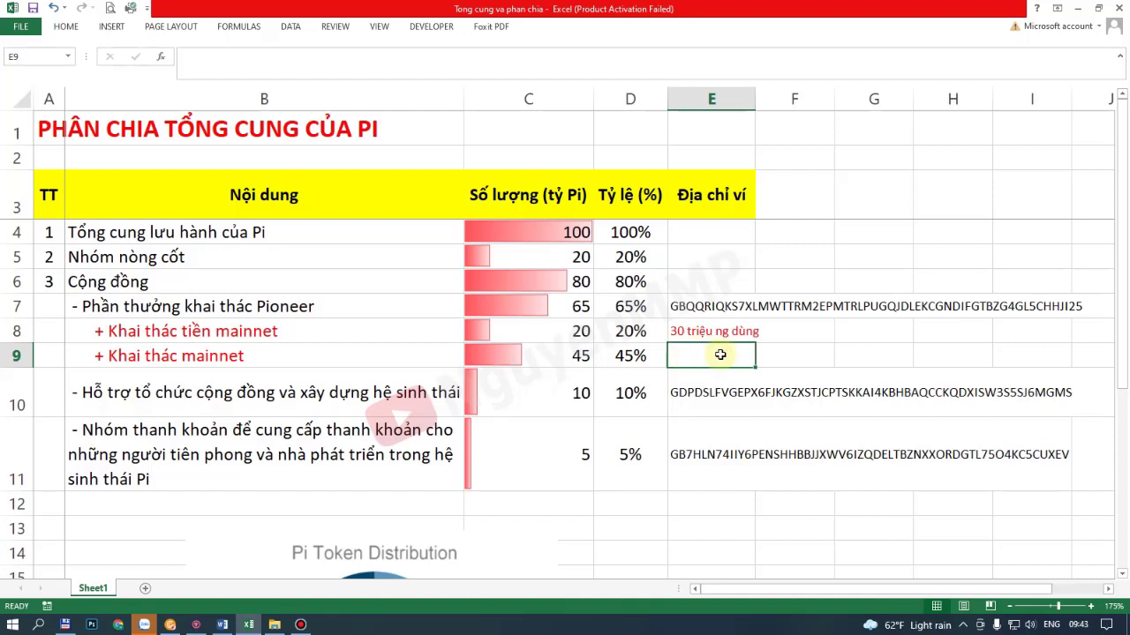
click(561, 354)
click(711, 356)
click(573, 352)
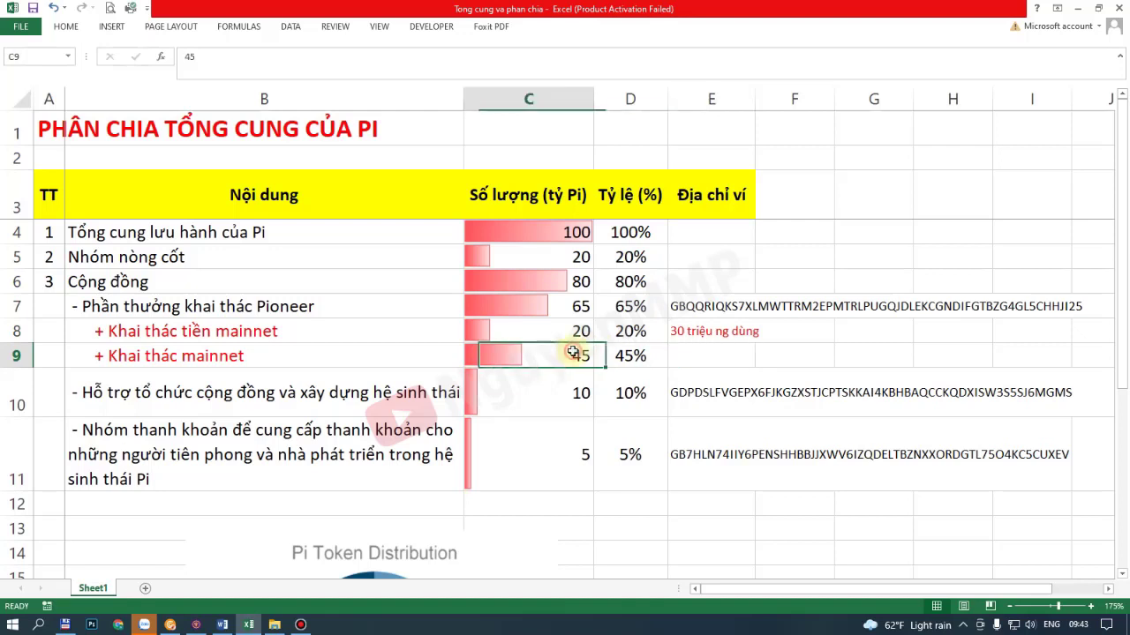
click(730, 356)
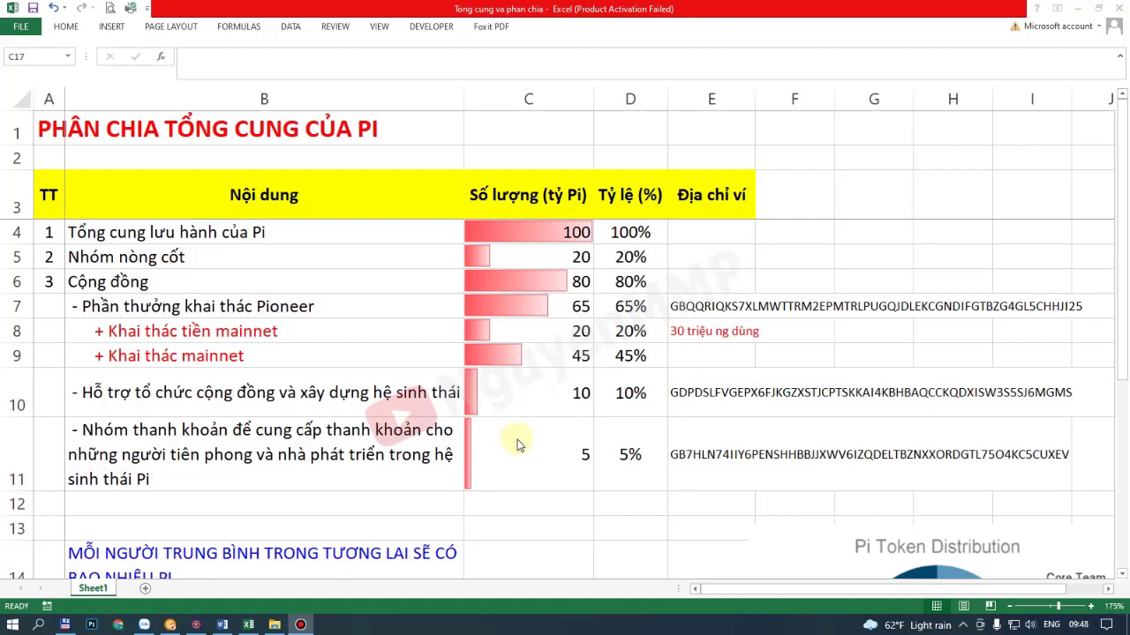
- In the average-Pi-per-person section, set the total reward for Pi miners in cell C15 to 65,000,000,000
scroll(517, 445, down, 3)
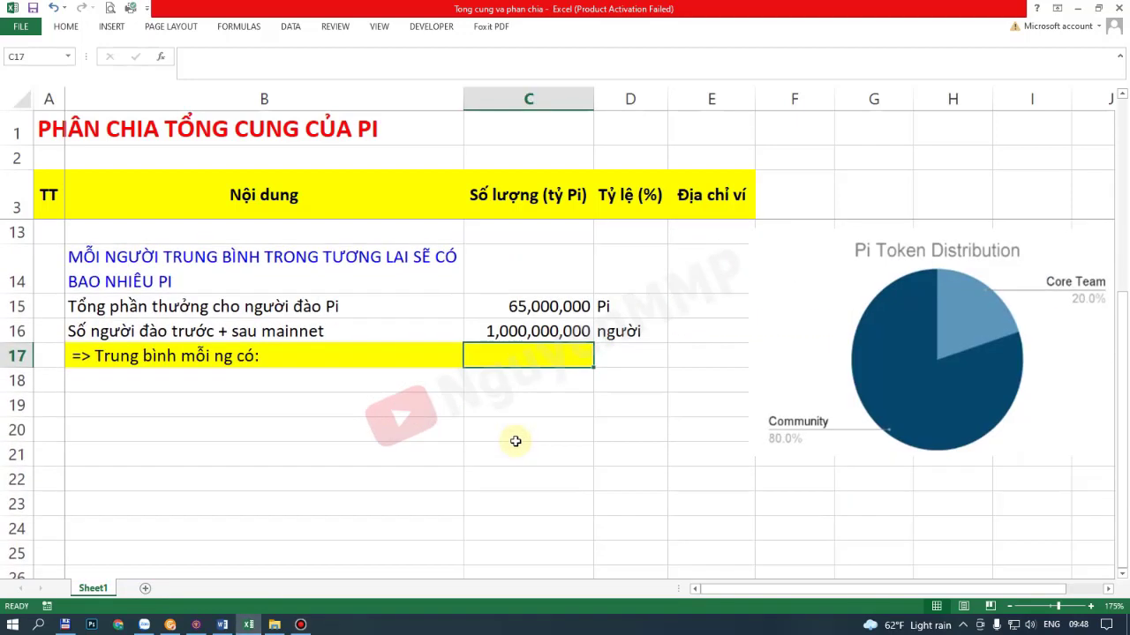
scroll(515, 441, up, 1)
scroll(515, 441, down, 1)
scroll(515, 441, up, 1)
click(203, 429)
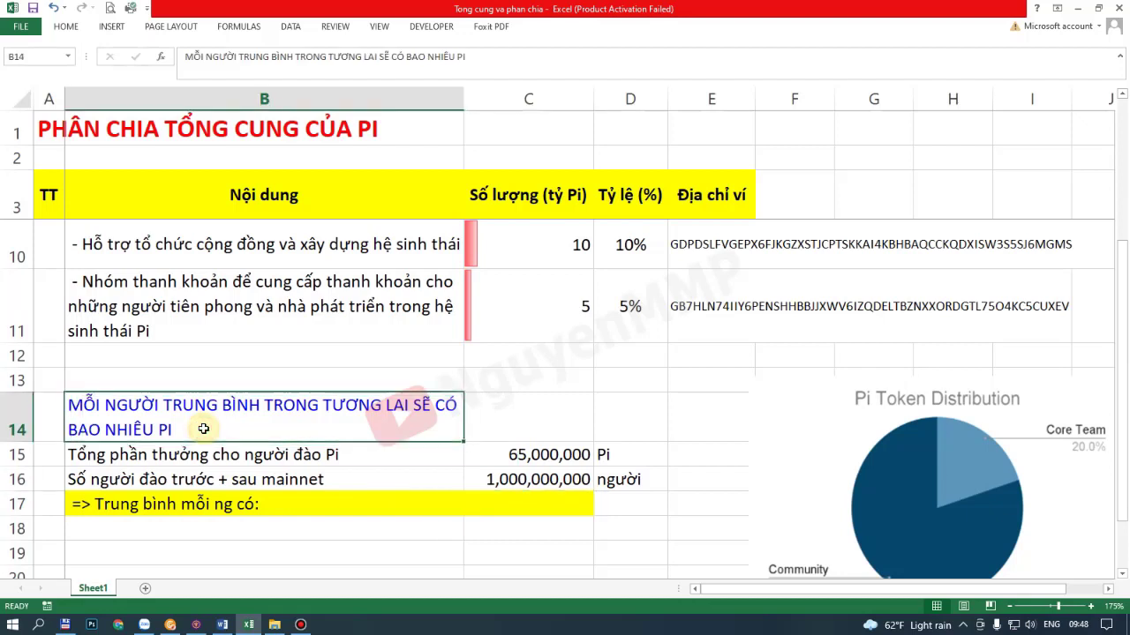
click(544, 454)
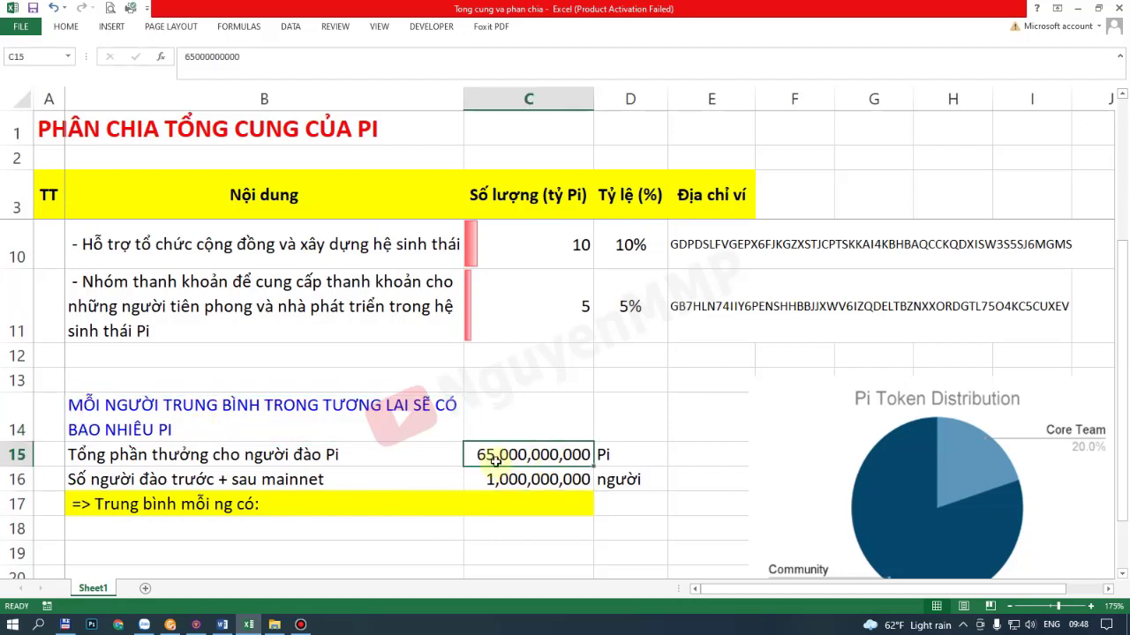
- Examine the number of miners before and after mainnet in row 16
click(329, 478)
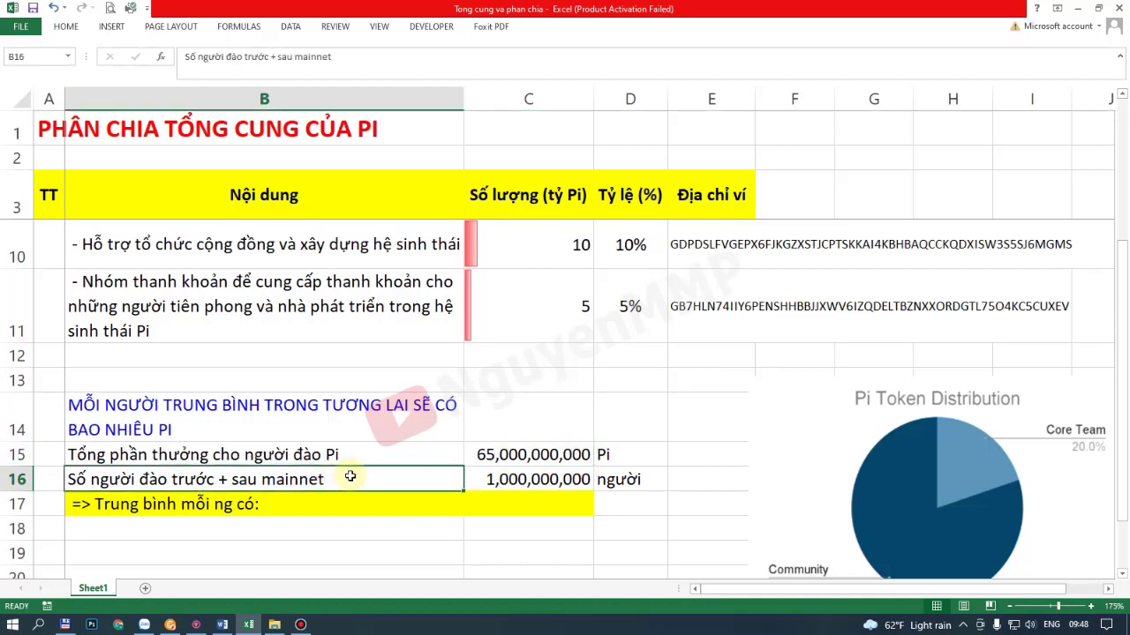
click(521, 479)
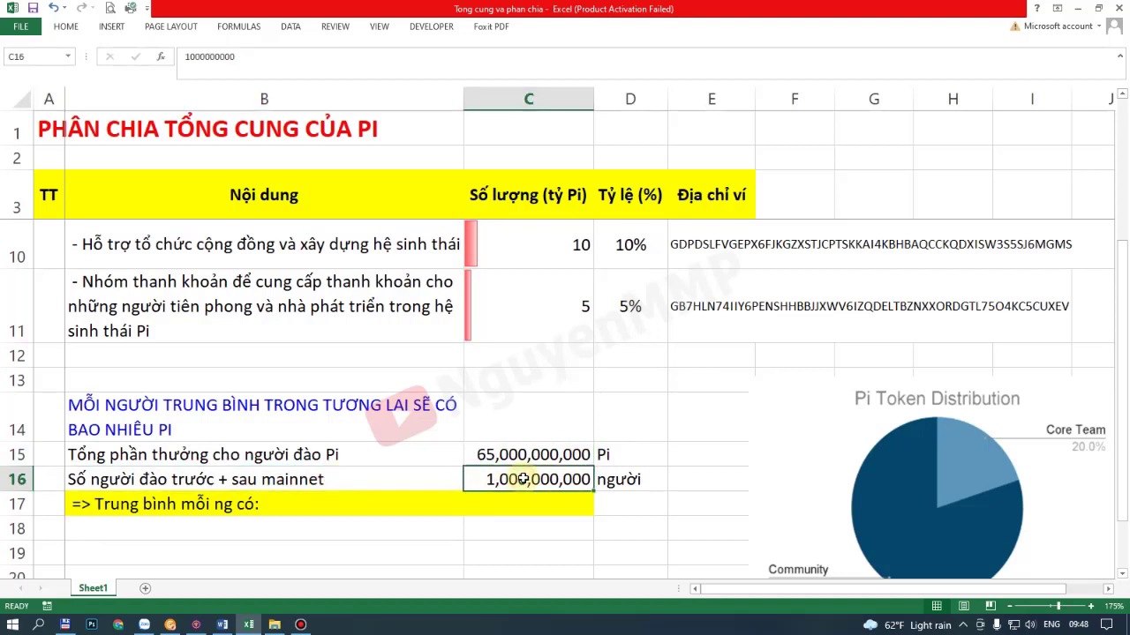
click(383, 477)
click(547, 478)
click(388, 482)
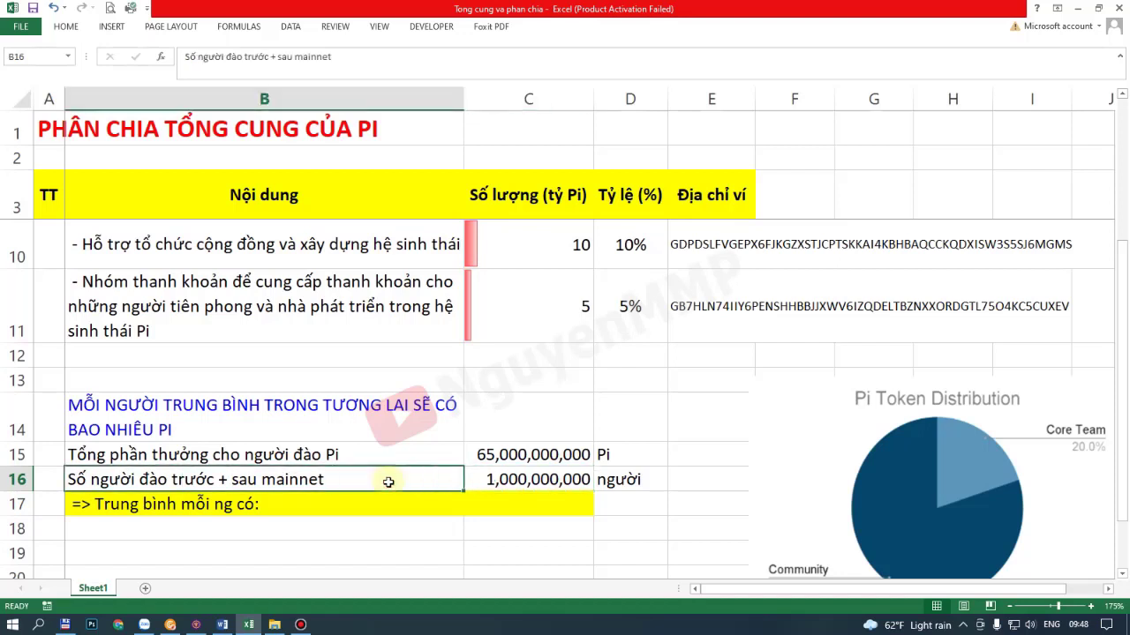
- Calculate the average per person in cell C17 with =C15/C16 and enter the unit "Pi" in D17
click(516, 499)
text(=)
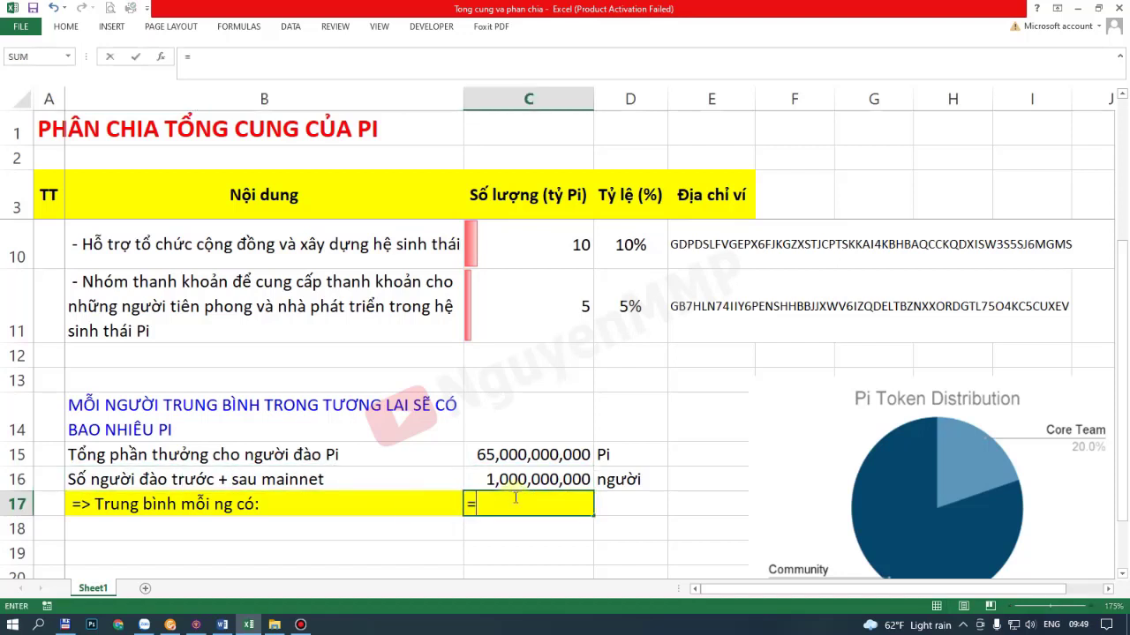
text(C15/C16)
key(Tab)
text(Pi)
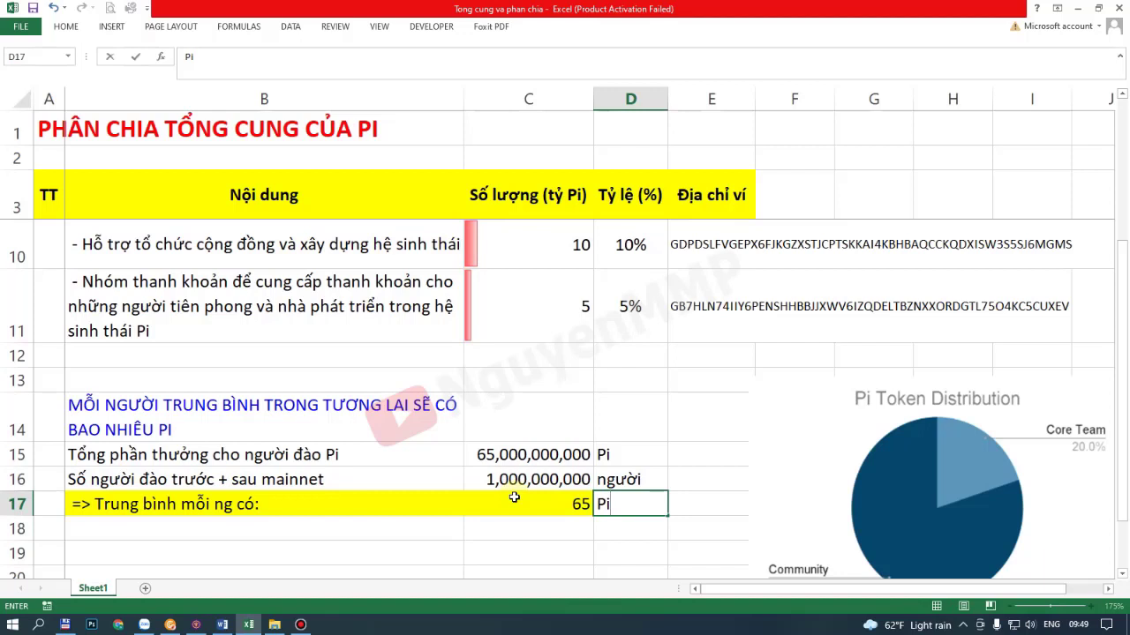
key(Return)
click(547, 499)
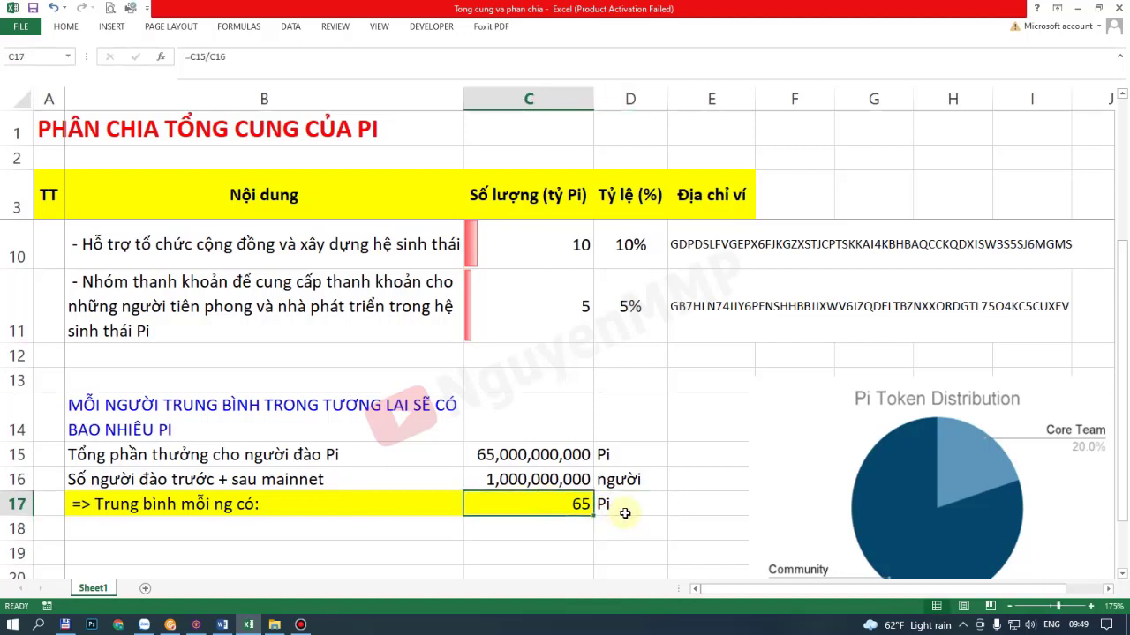
- Review the average per person in row 17 against the supply breakdown table above
drag(608, 504, 582, 505)
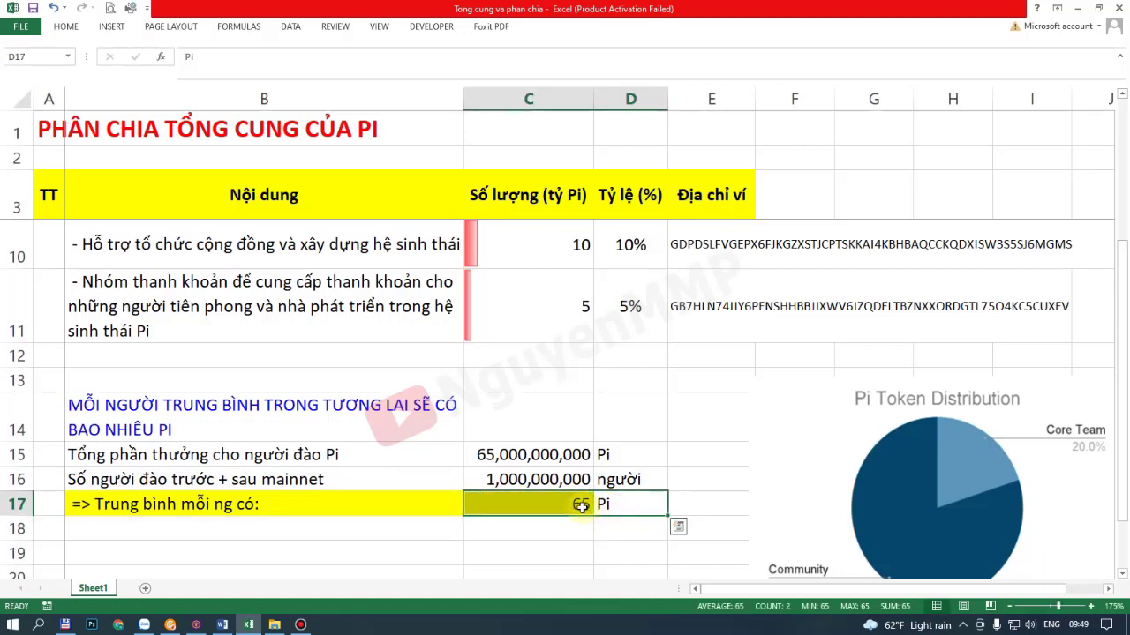
click(633, 503)
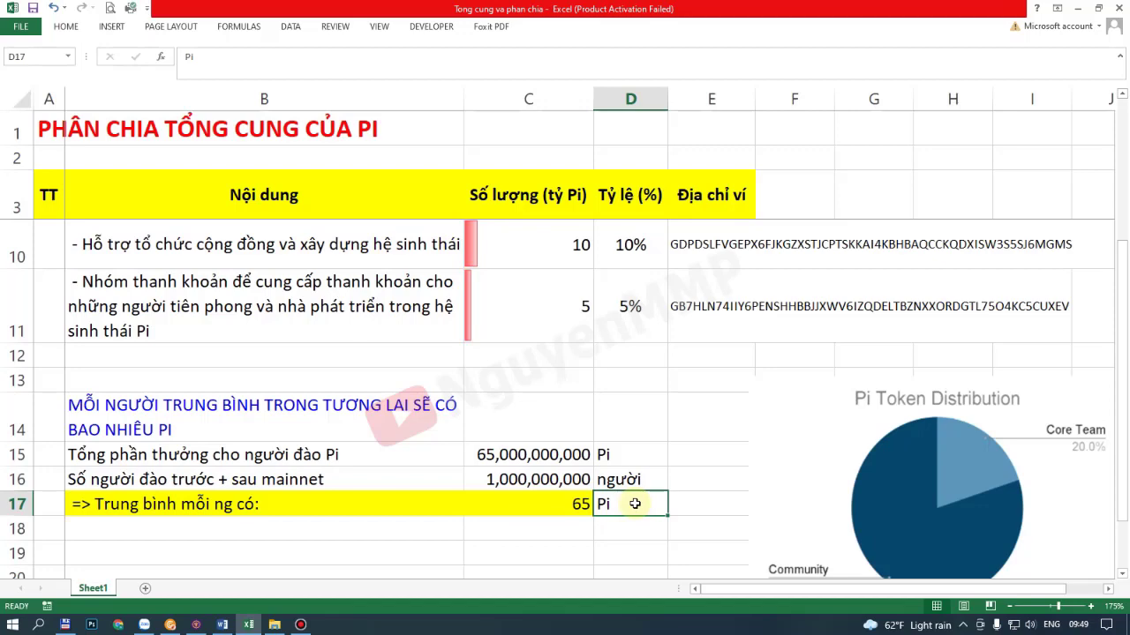
scroll(634, 503, up, 2)
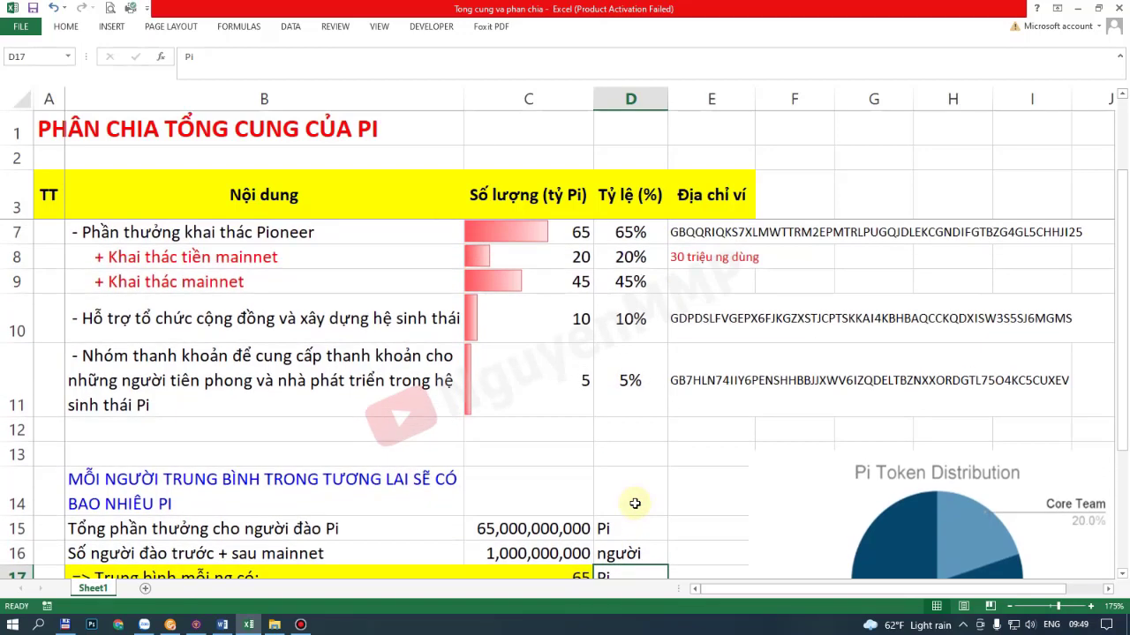
scroll(634, 503, down, 2)
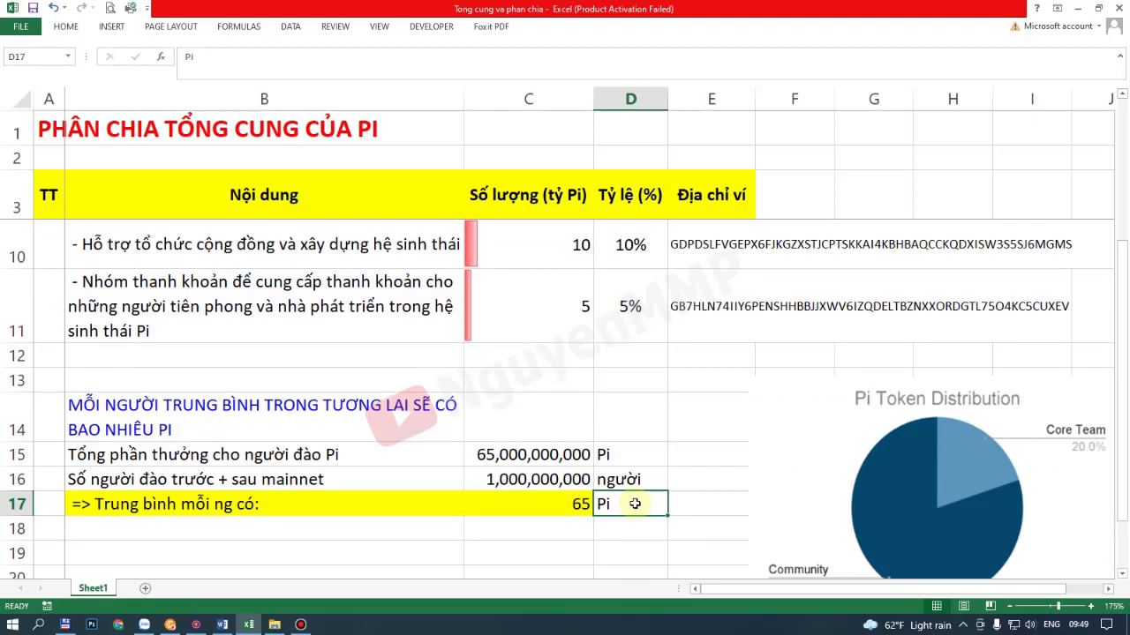
scroll(635, 503, up, 2)
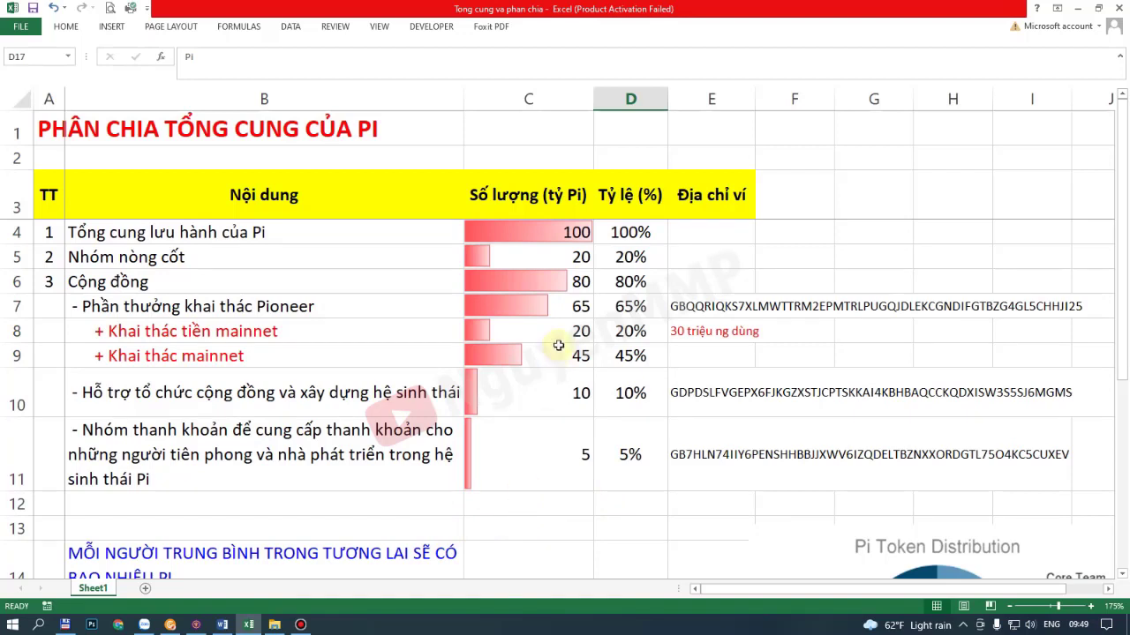
- Switch to the web browser showing the YouTube channel's videos page
key(alt+Tab)
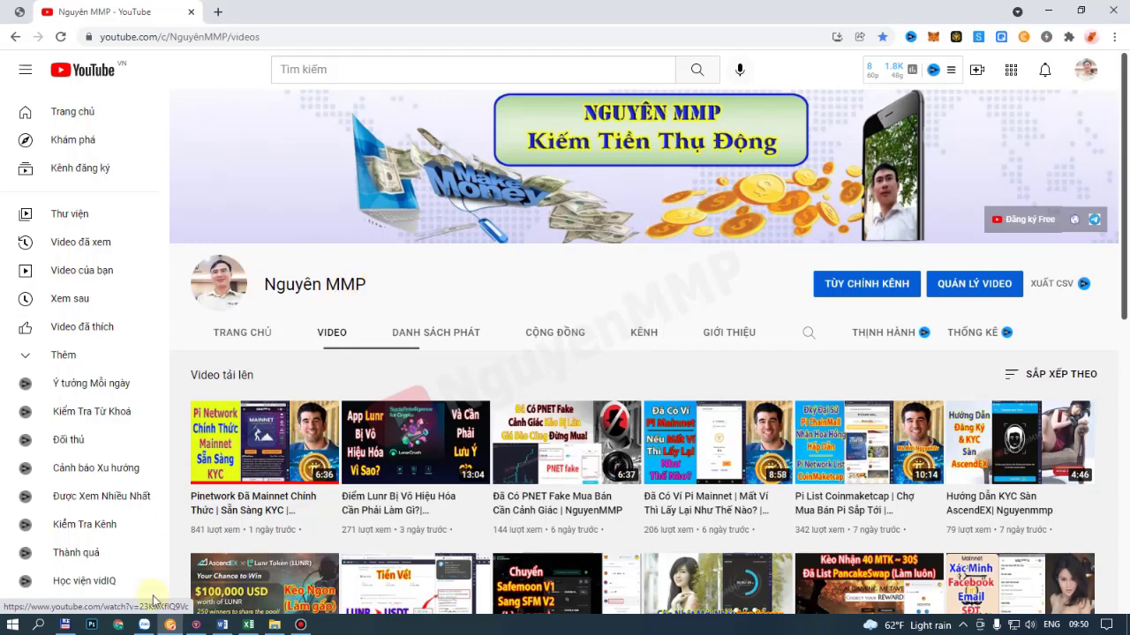
- Switch to Zalo and review the earlier messages in the VIP ĐÀO PI A-Z group chat around the shared simulated mining rate screenshot
click(144, 627)
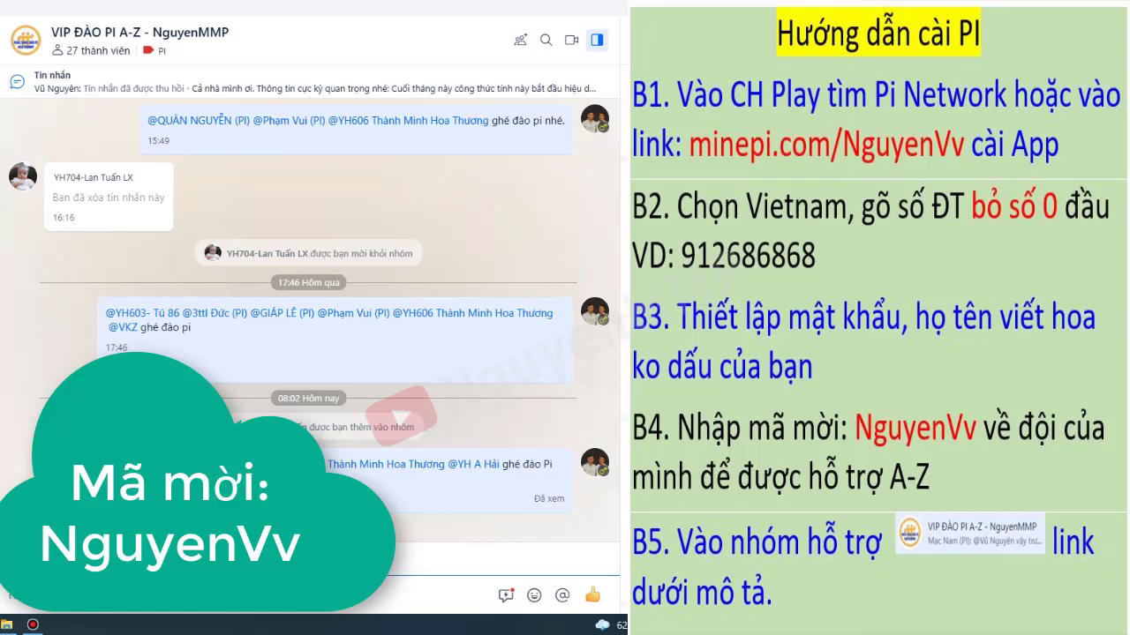
scroll(413, 377, up, 10)
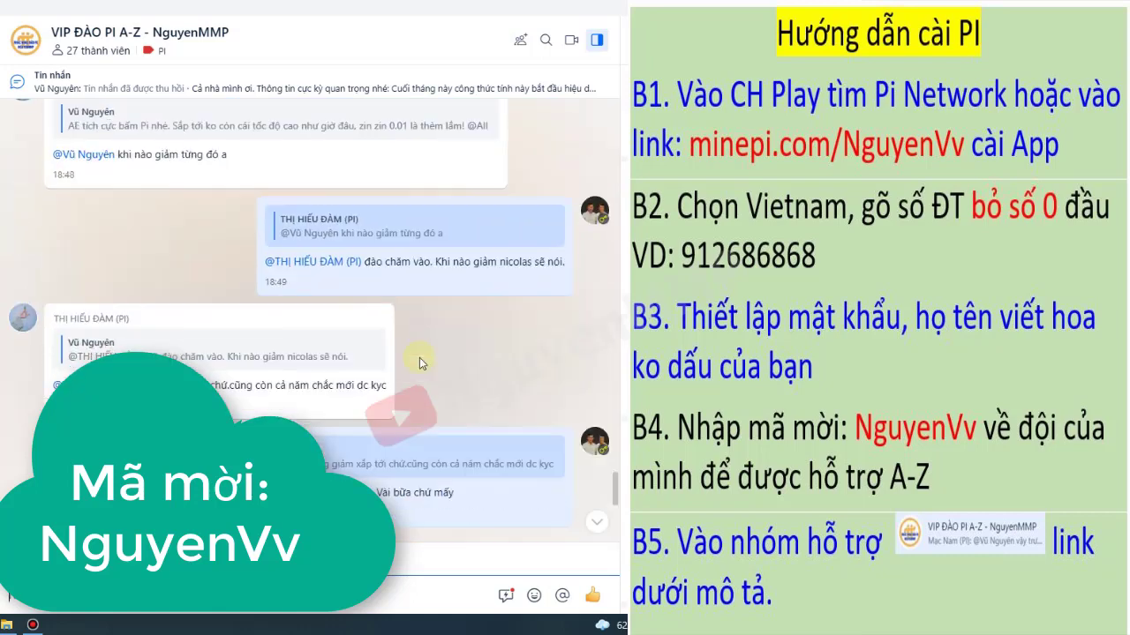
scroll(419, 357, up, 10)
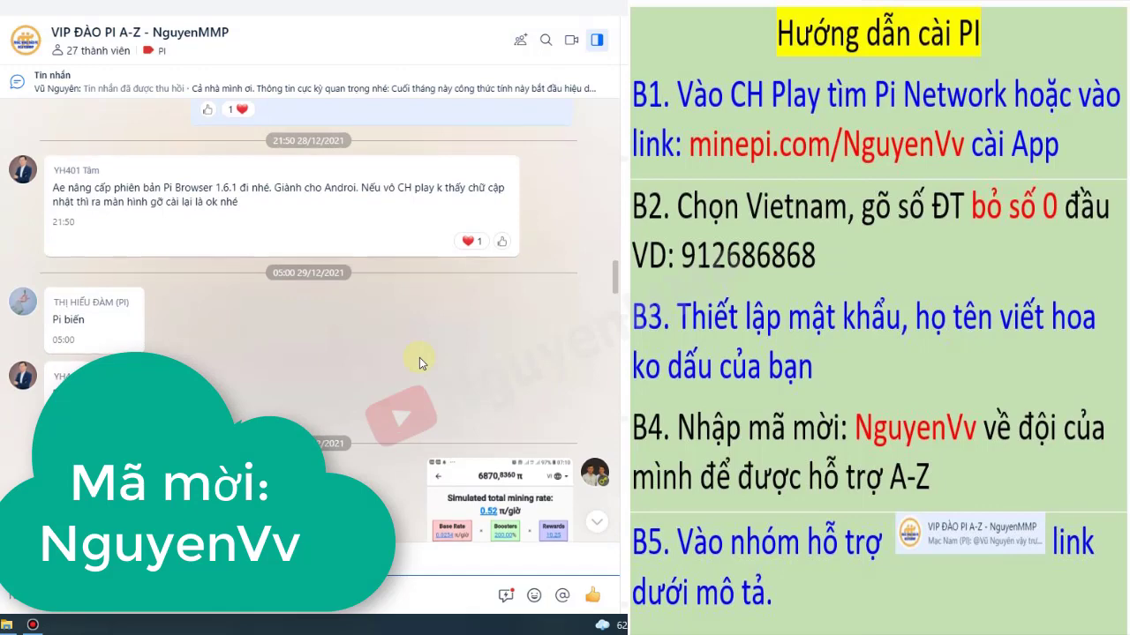
scroll(419, 357, down, 2)
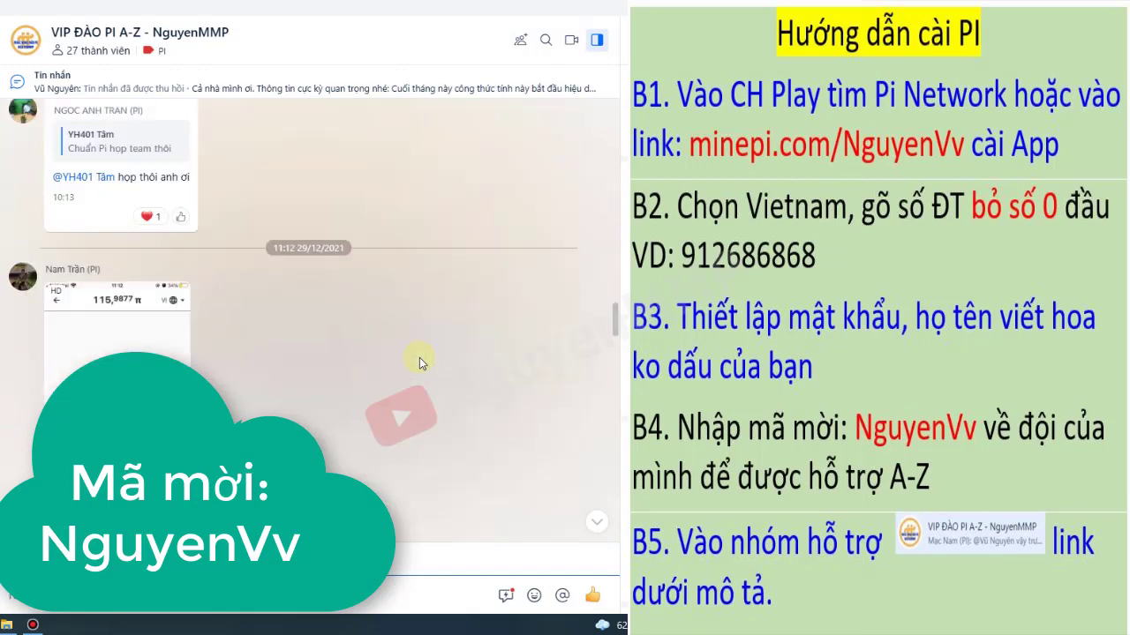
scroll(419, 359, up, 5)
scroll(419, 357, down, 3)
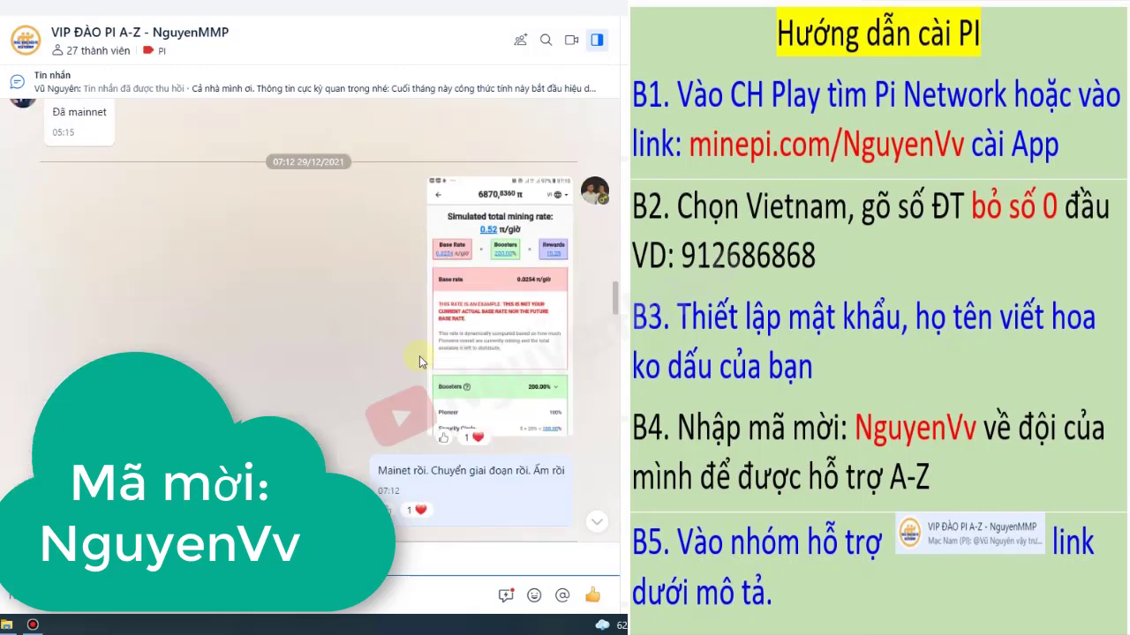
scroll(419, 361, down, 1)
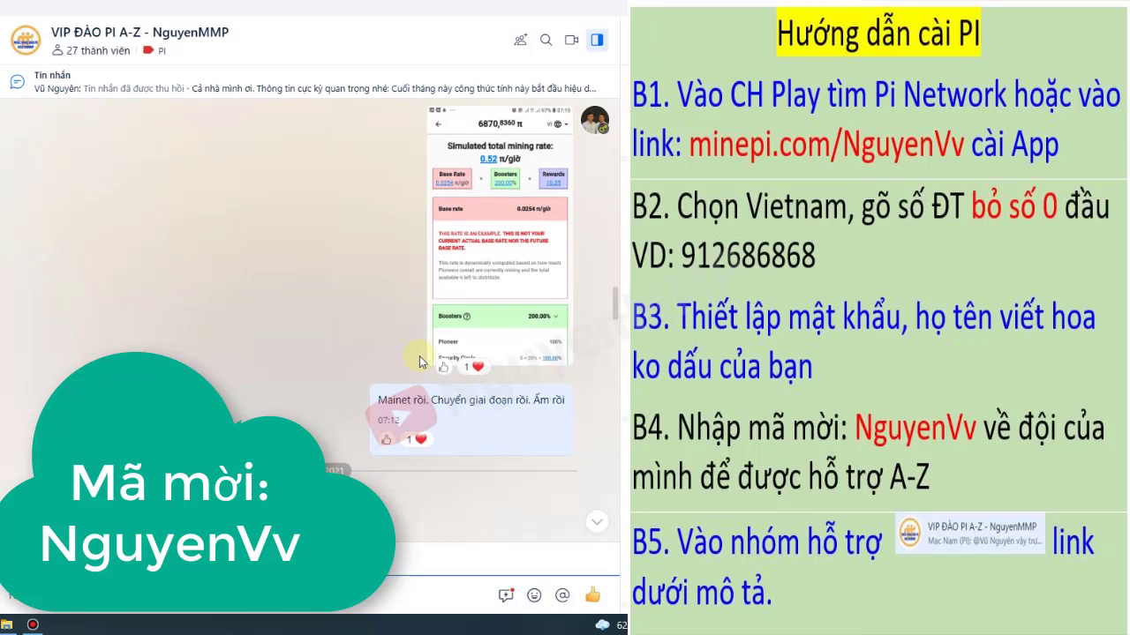